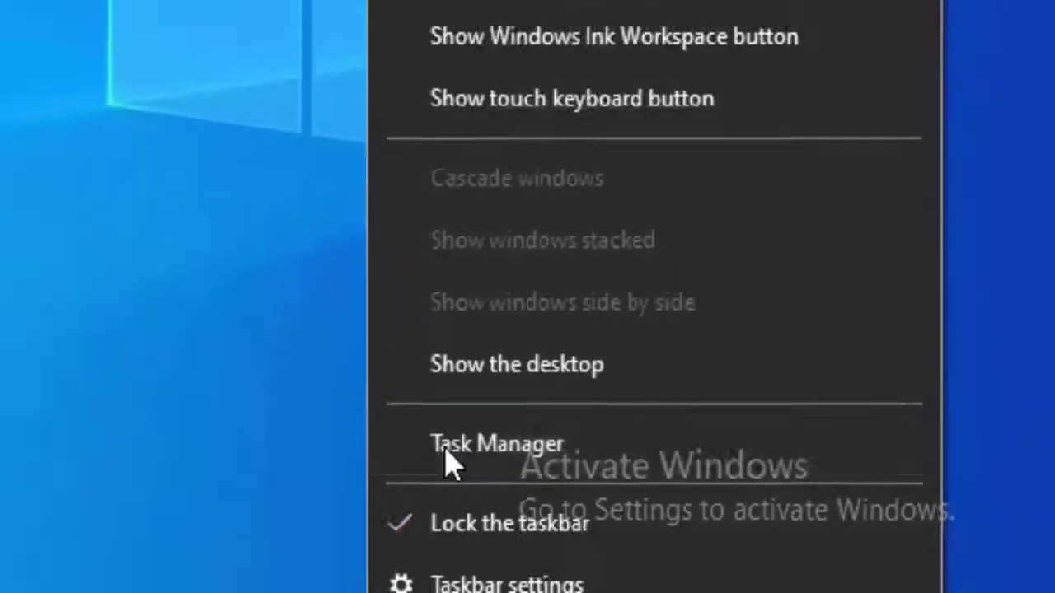
Restart the Windows Explorer process from Task Manager's process list.
click(323, 433)
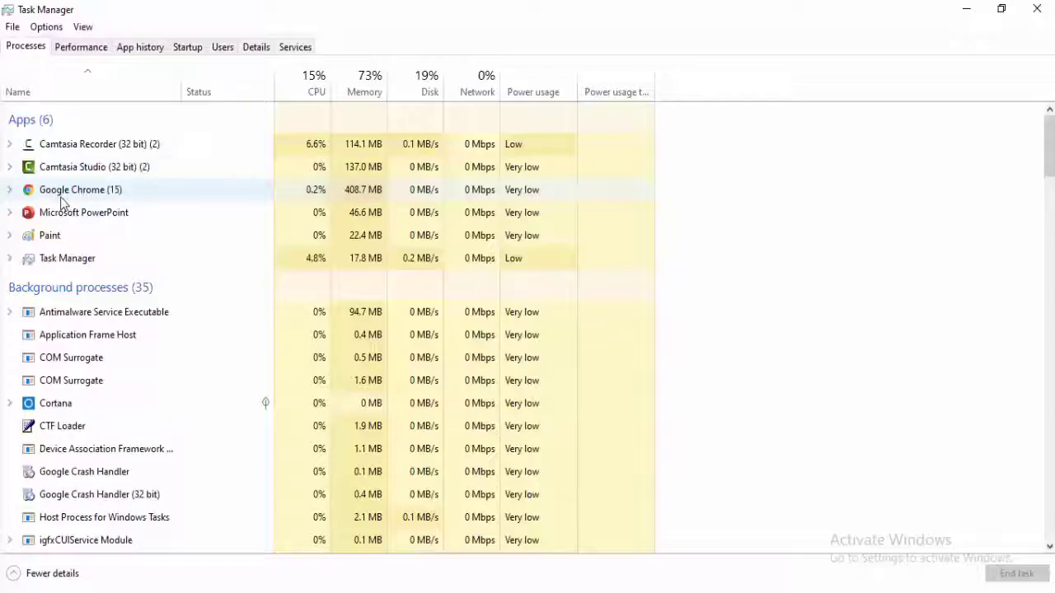
click(62, 198)
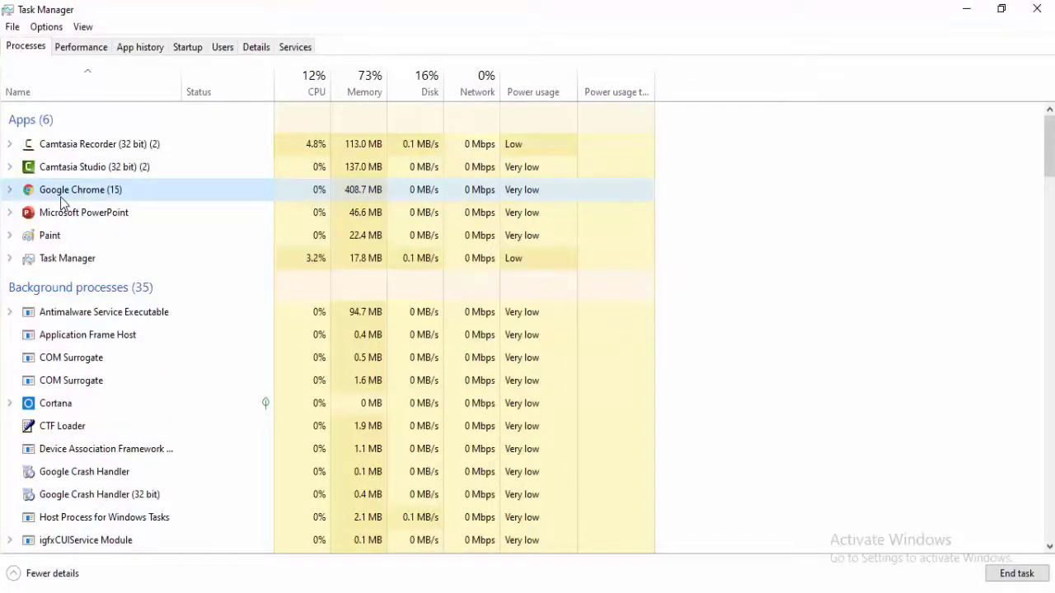
scroll(61, 203, down, 6)
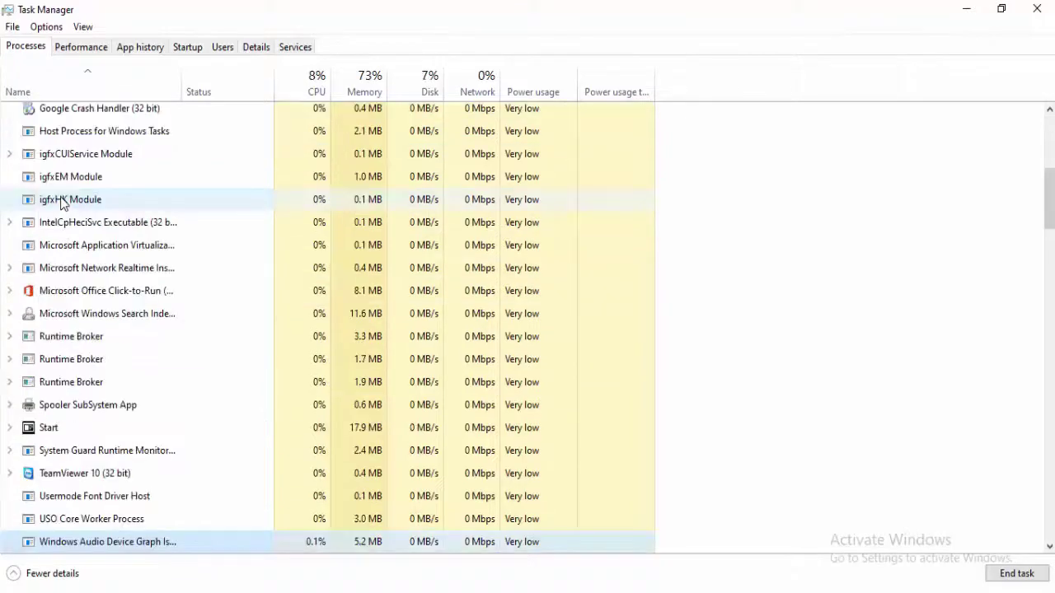
scroll(66, 205, down, 15)
click(28, 539)
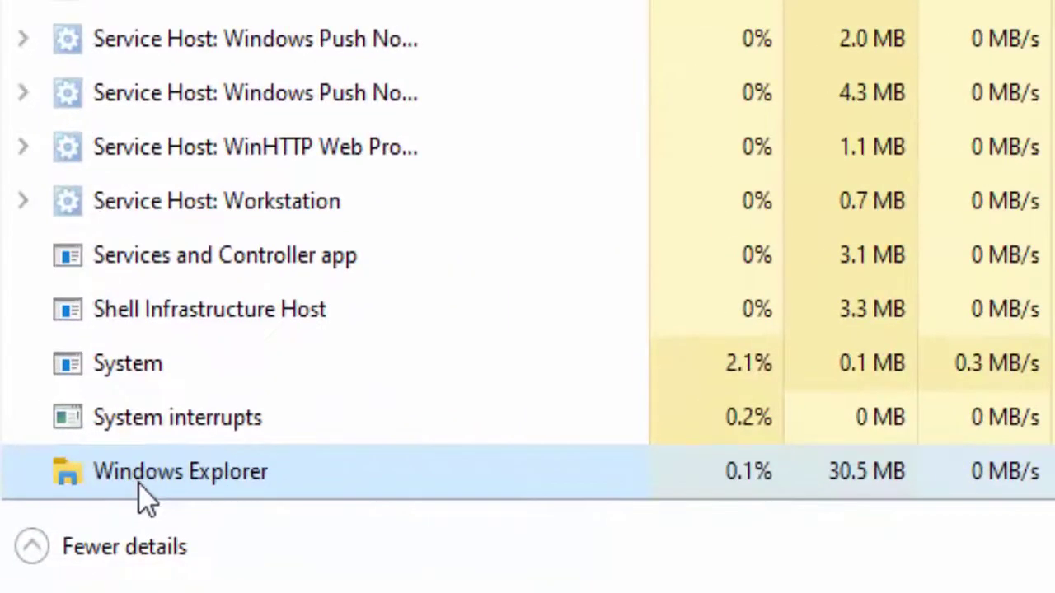
right_click(137, 484)
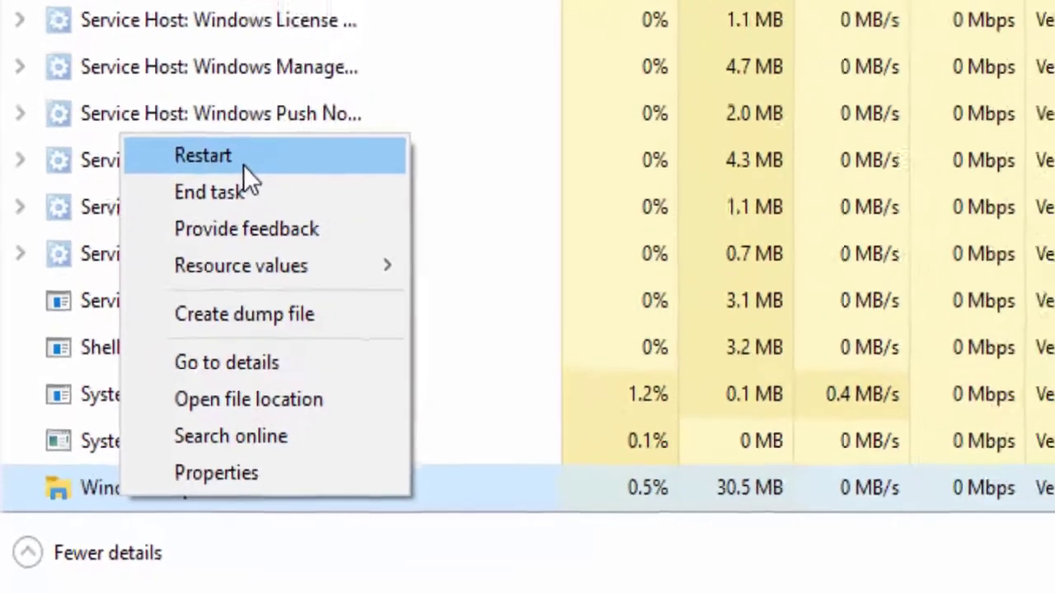
click(281, 98)
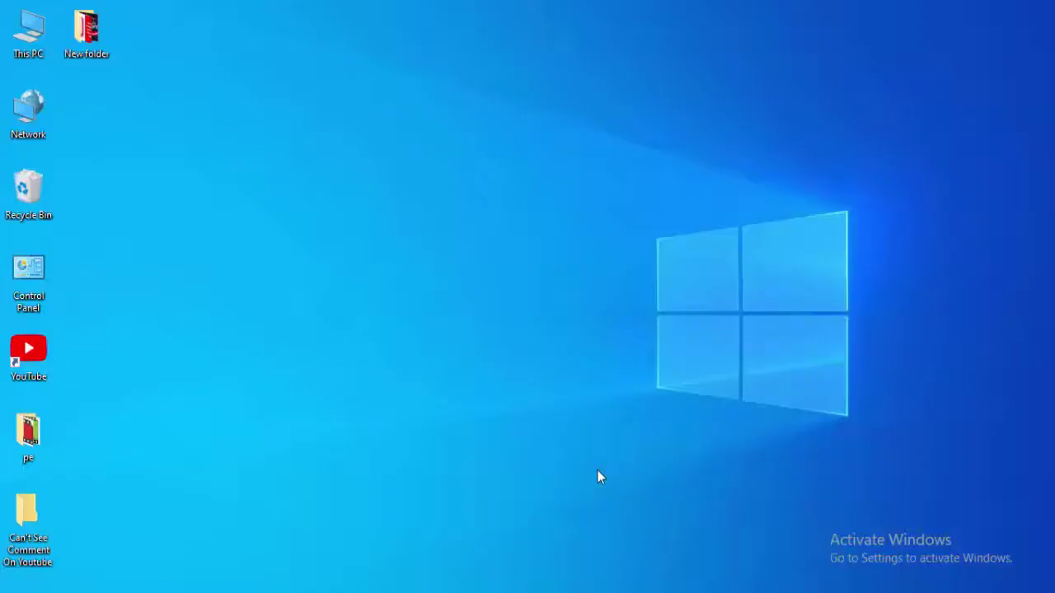
Search Start for 'comma' and run Command Prompt as administrator.
key(super)
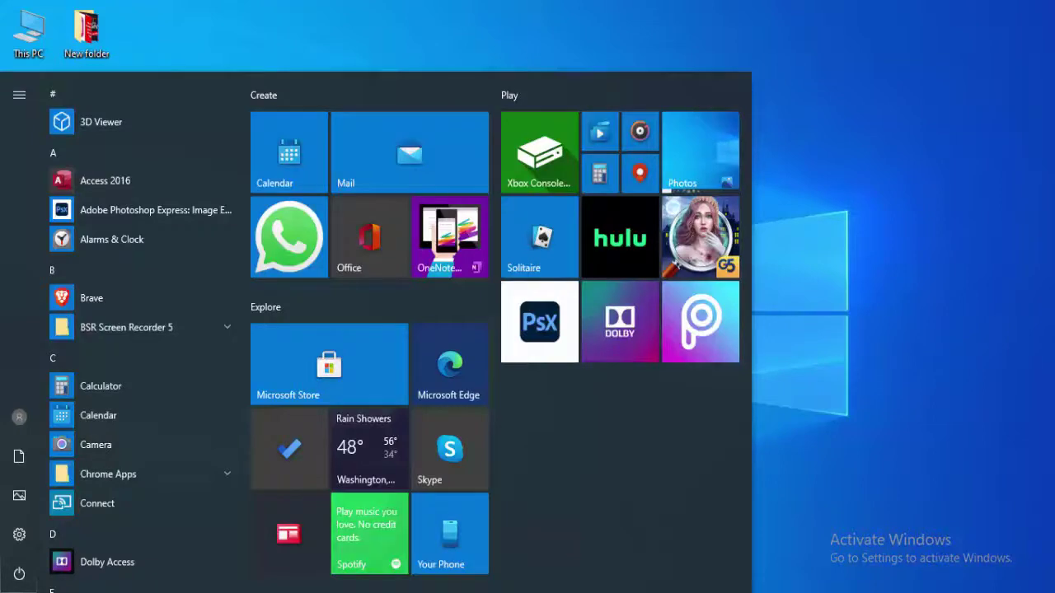
key(super)
text(comma)
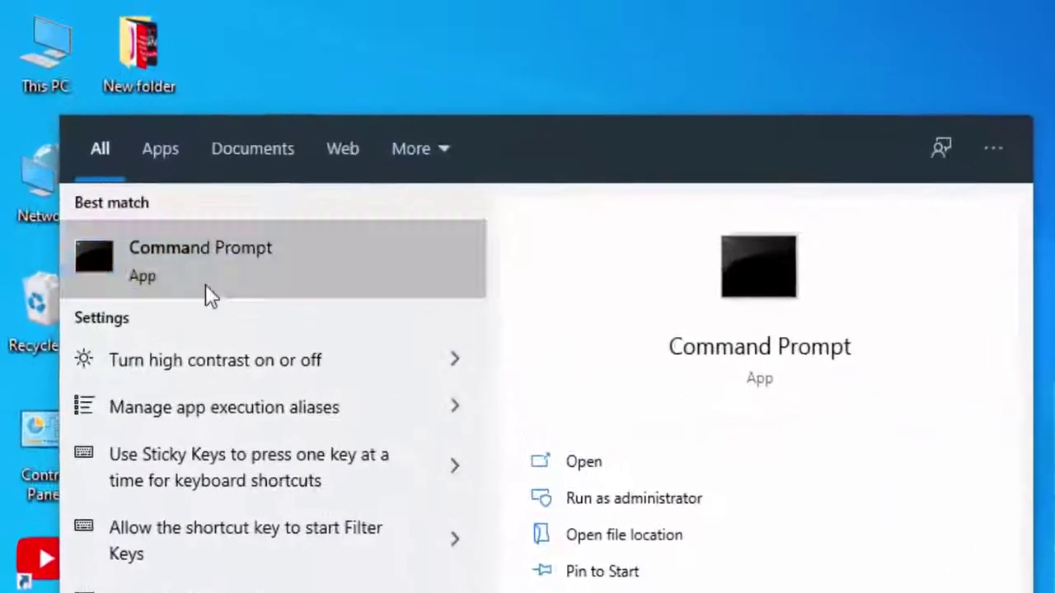
right_click(130, 184)
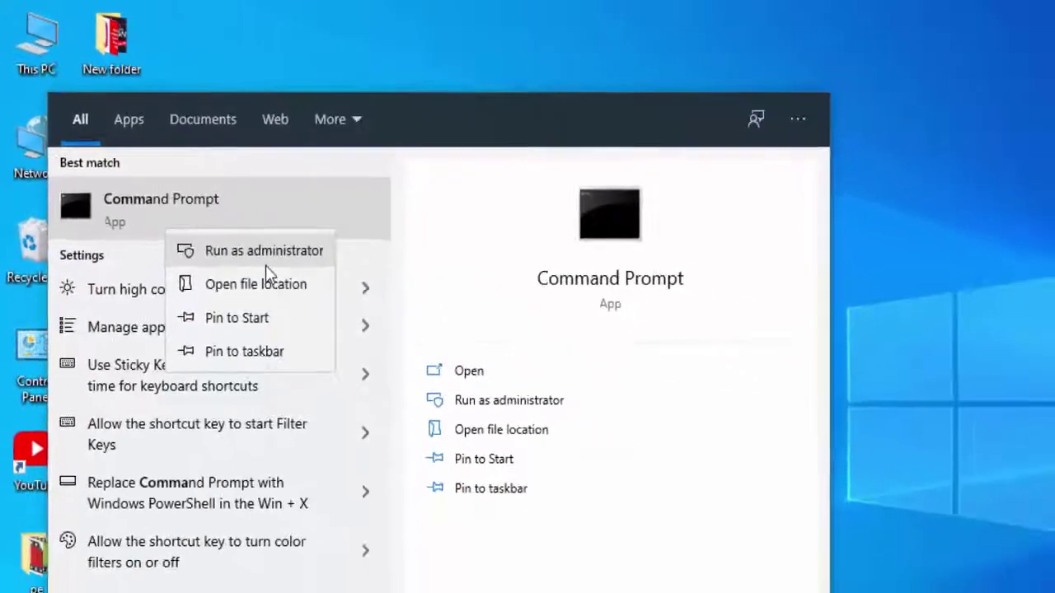
click(369, 362)
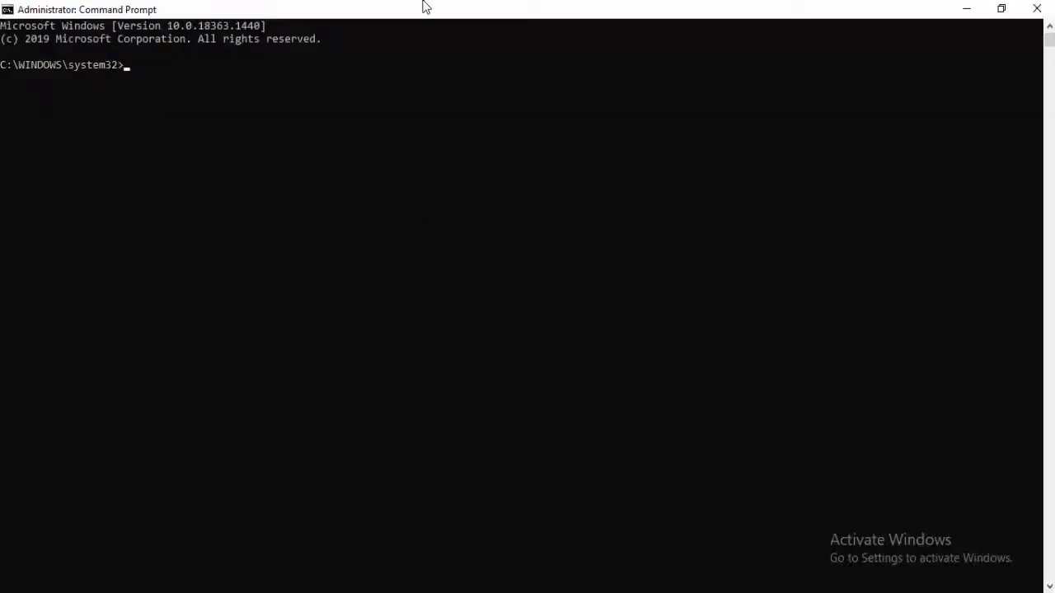
Run ipconfig /release, ipconfig /flushdns and ipconfig /renew in sequence.
text(ipconfig )
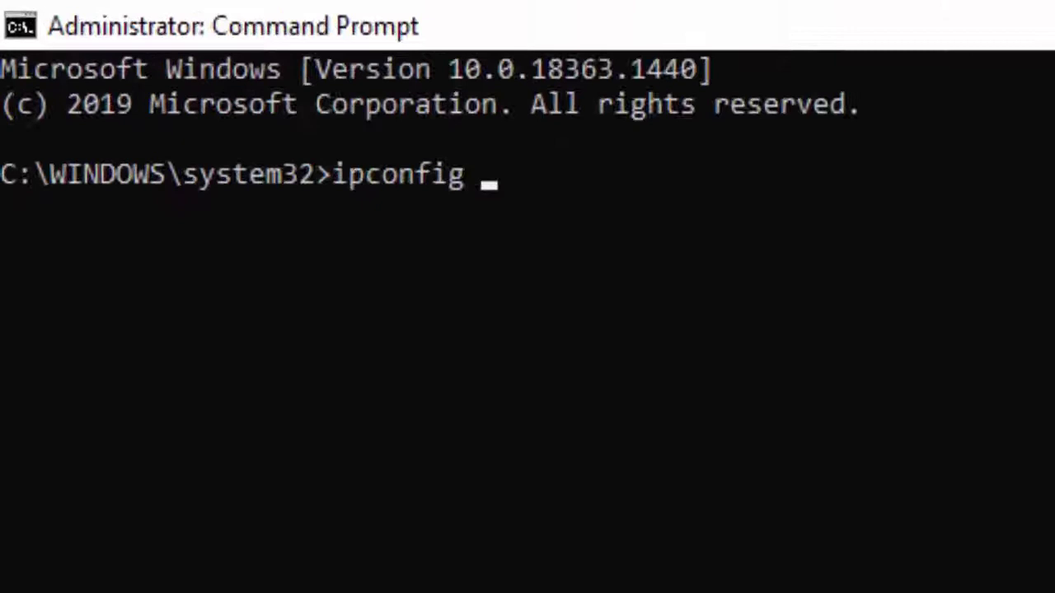
text(/release)
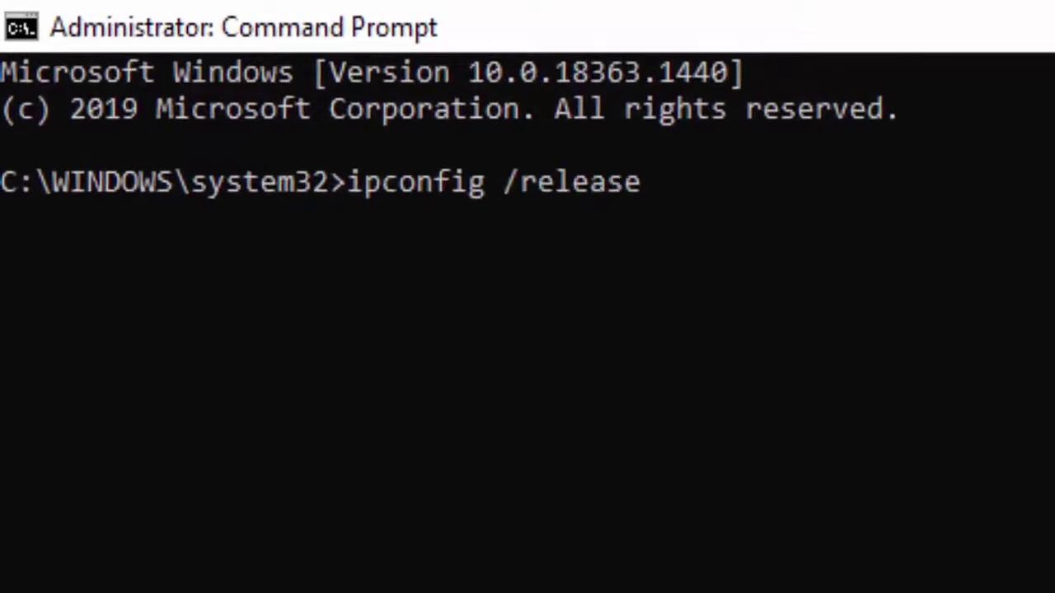
key(Return)
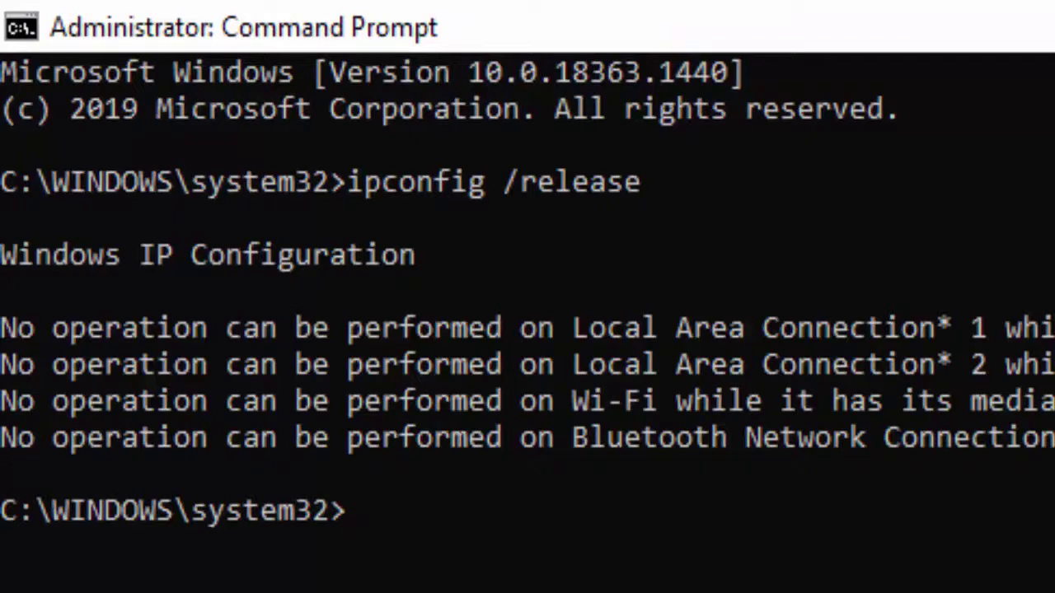
text(ipconfig /)
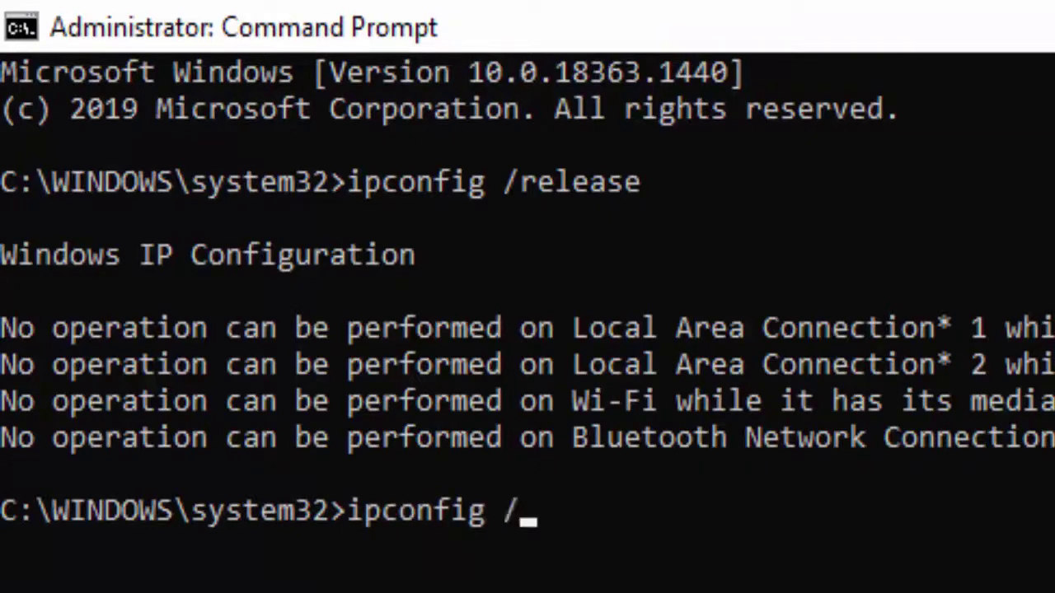
text(flus)
key(BackSpace)
text(ushn)
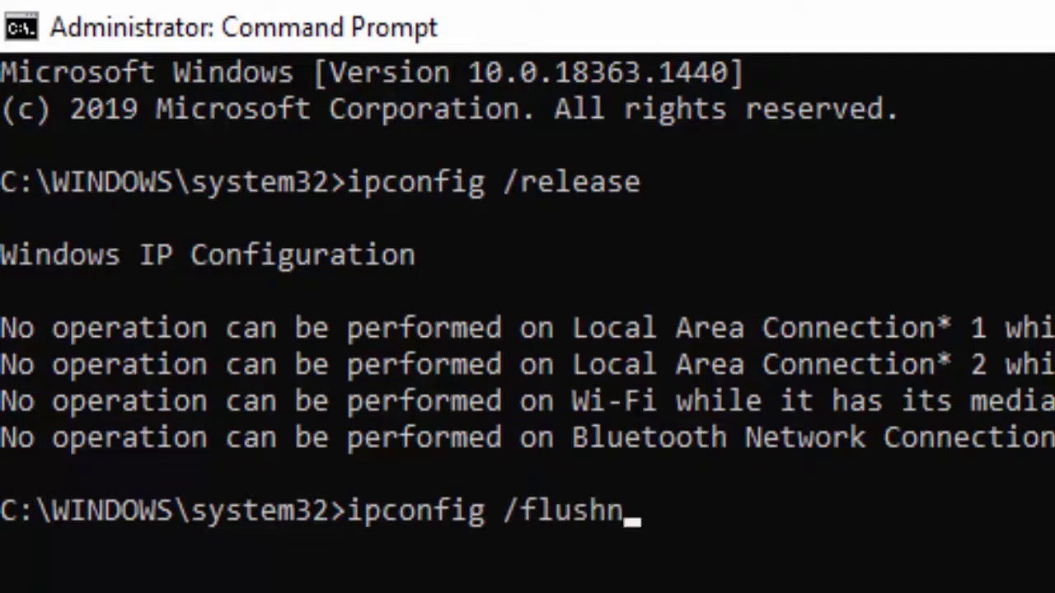
key(BackSpace)
text(dns)
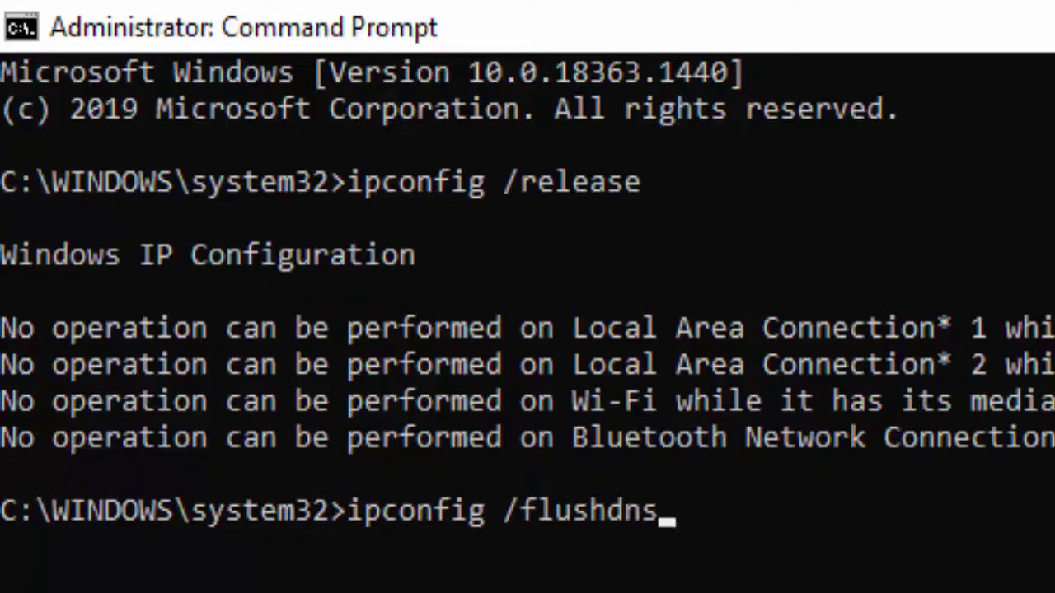
key(Return)
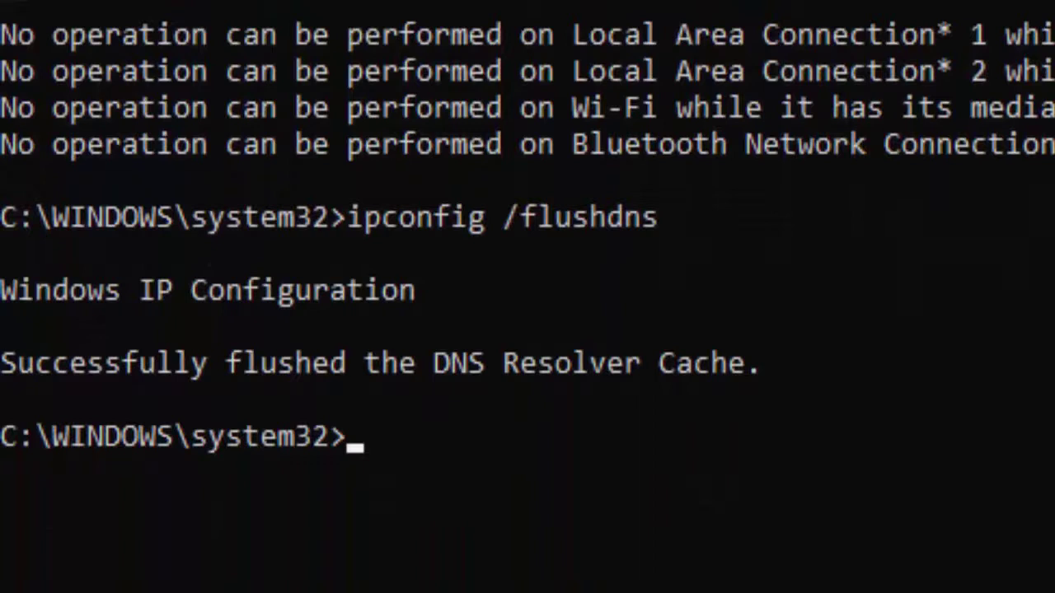
text(ipconfig /renew)
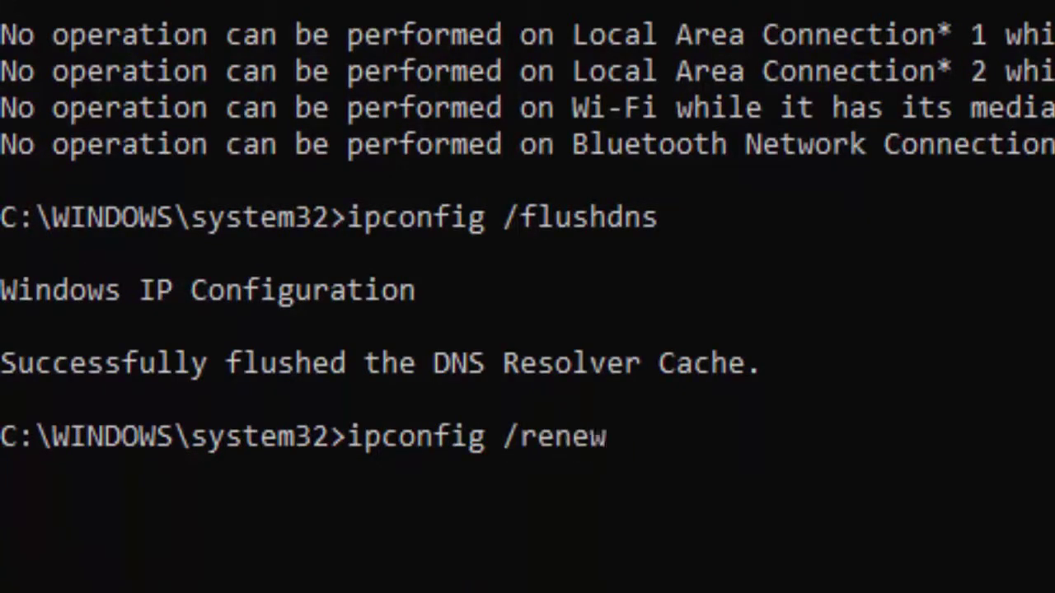
key(Return)
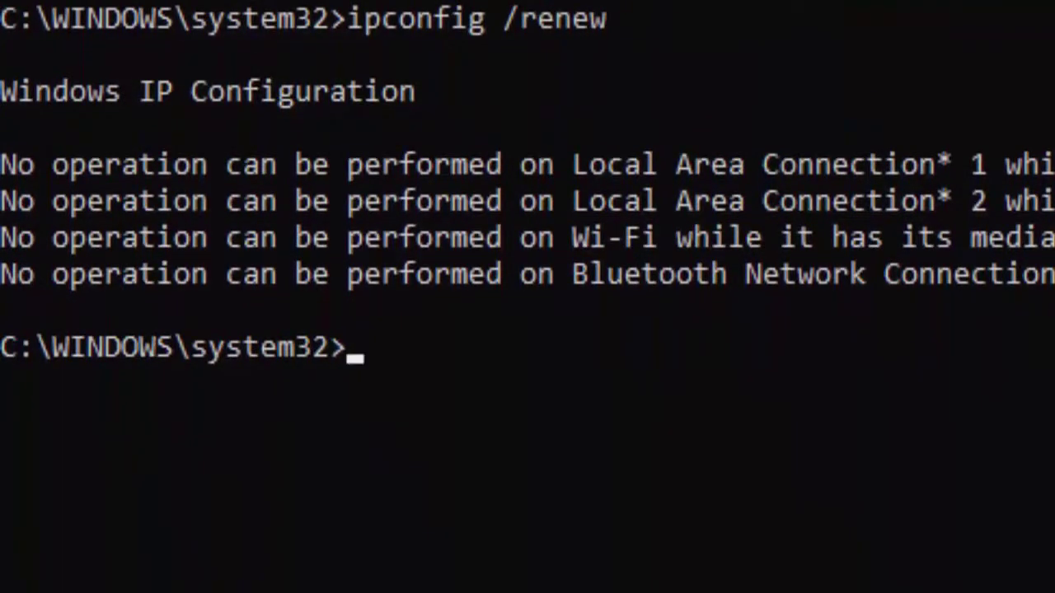
Reset TCP/IP and Winsock with netsh int ip reset and netsh winsock reset.
text(netsh)
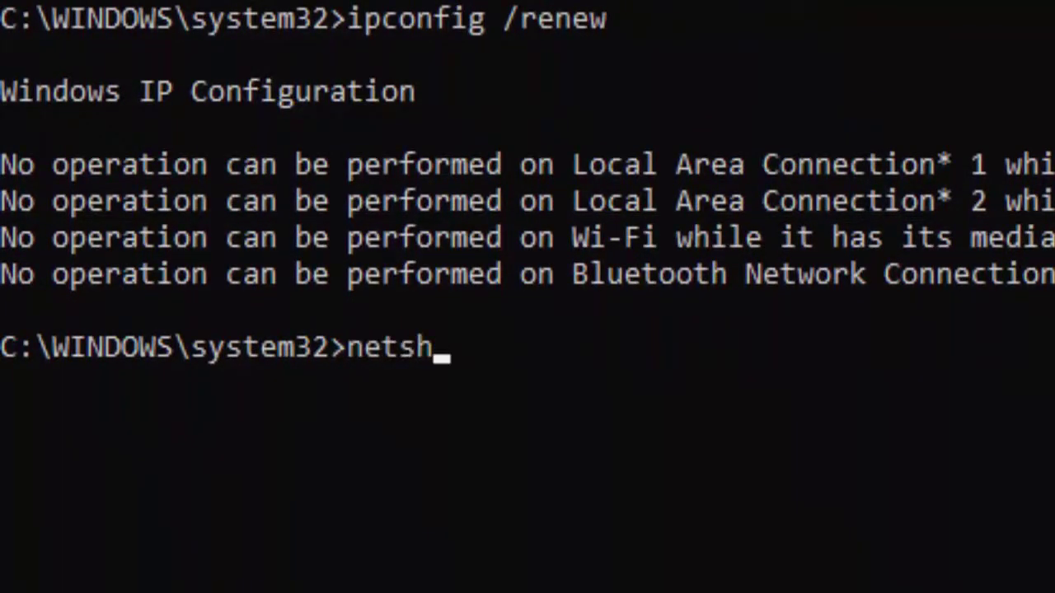
text( int)
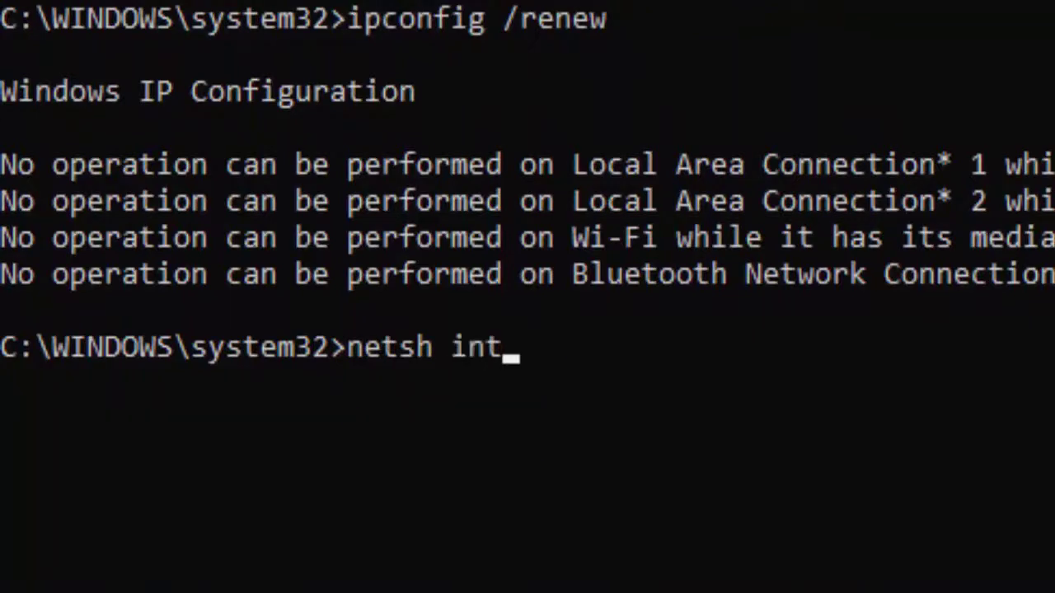
text( ip reset)
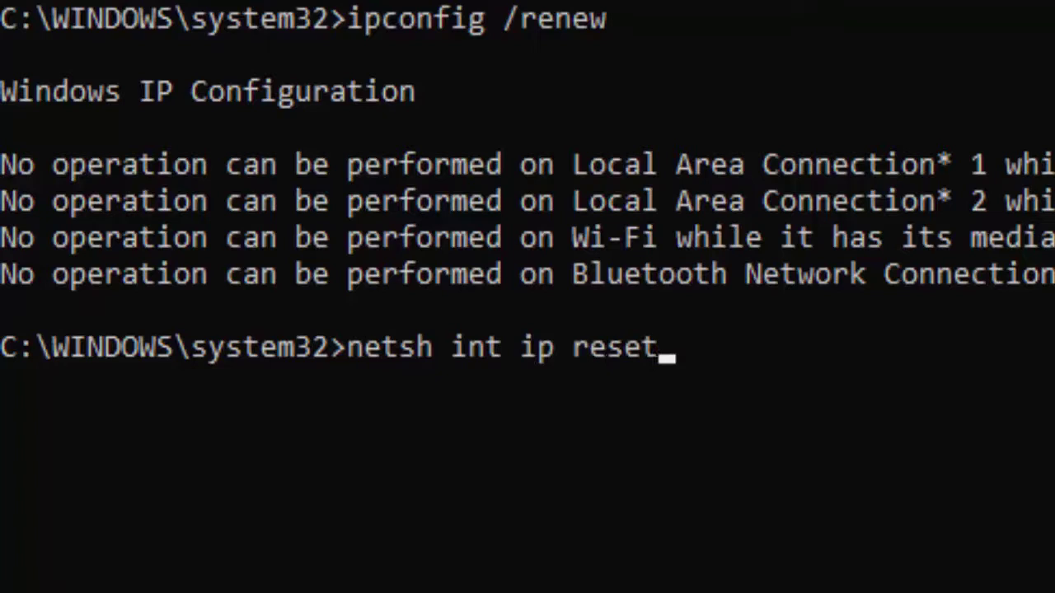
key(Return)
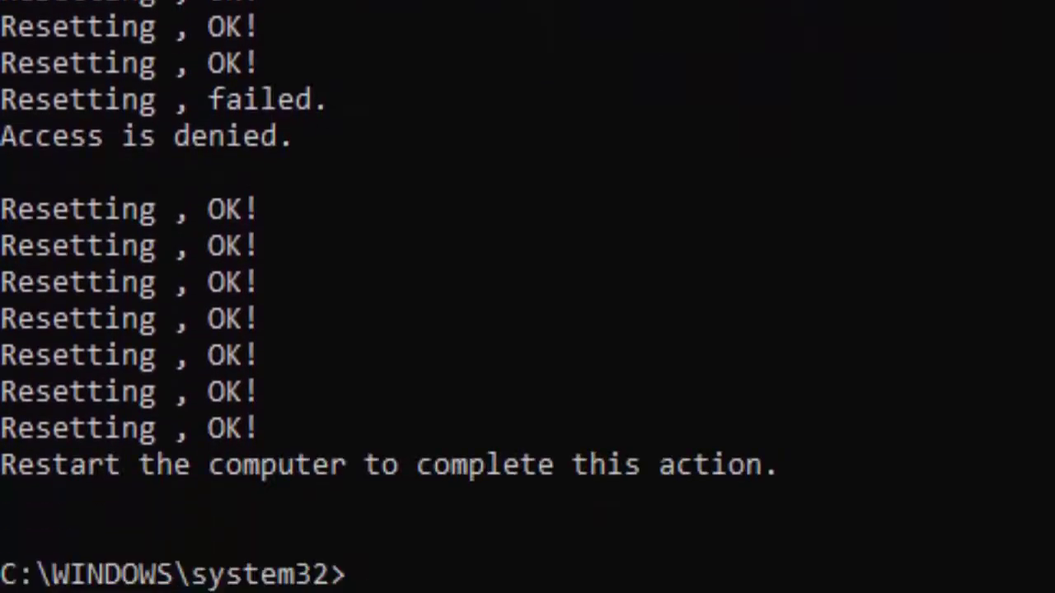
text(netsh )
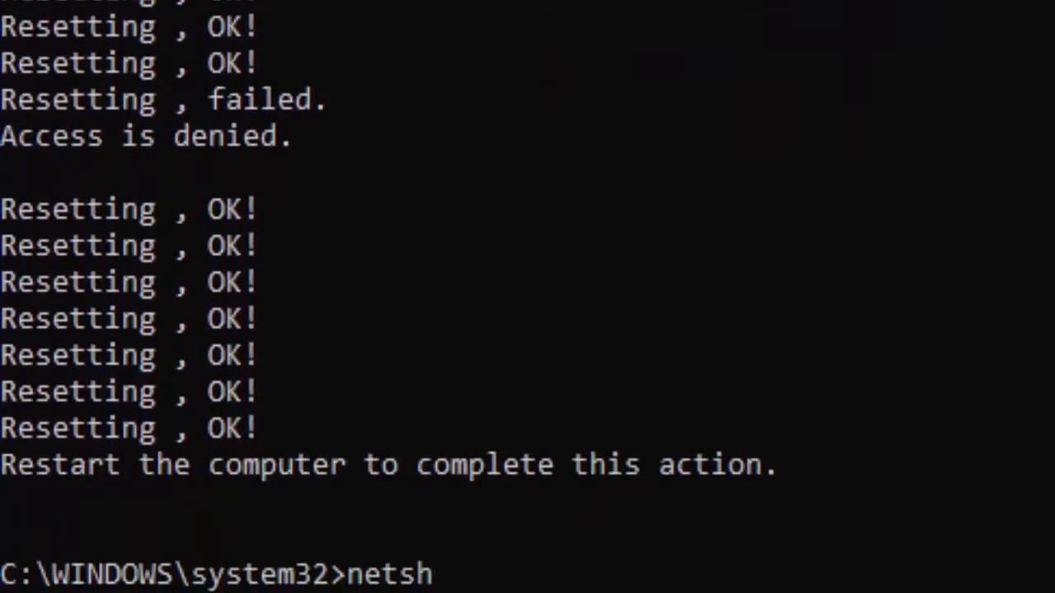
text(winsock )
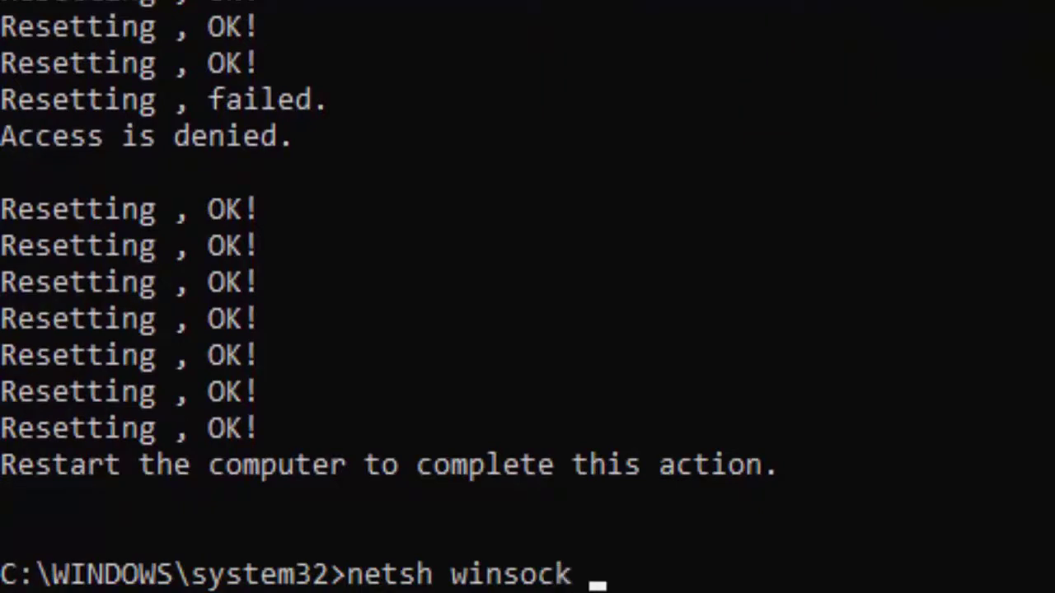
text(reset)
key(Return)
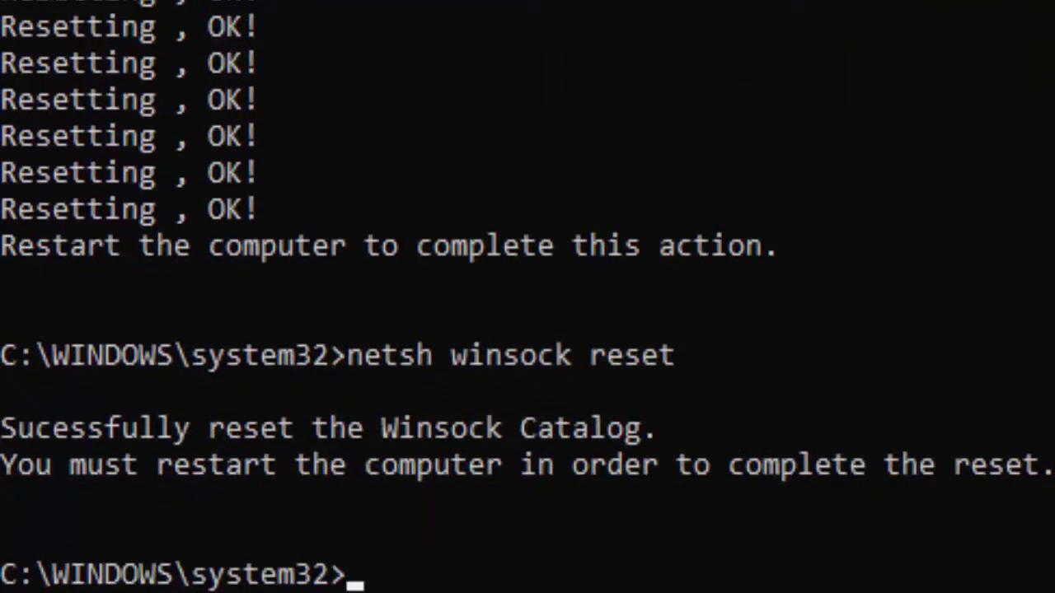
Start a system file scan with sfc /scannow.
text(sfc s)
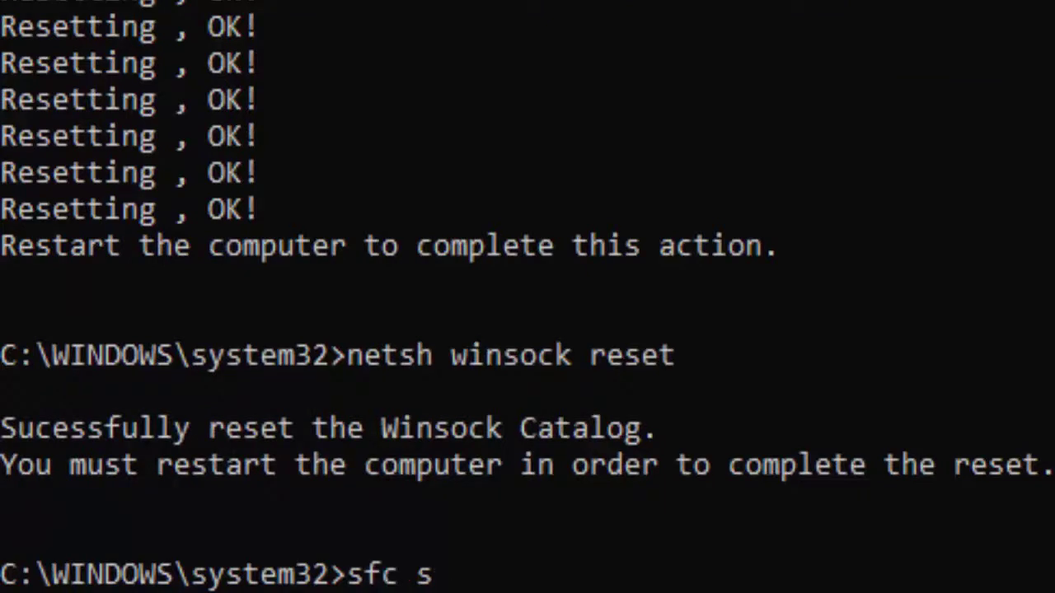
key(BackSpace)
text(/scannow)
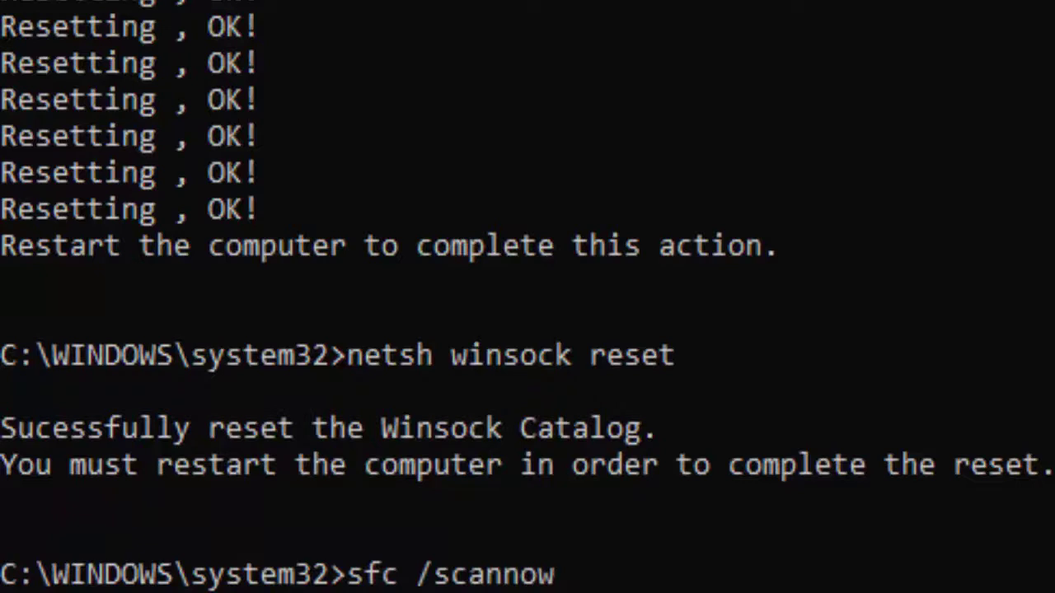
key(Return)
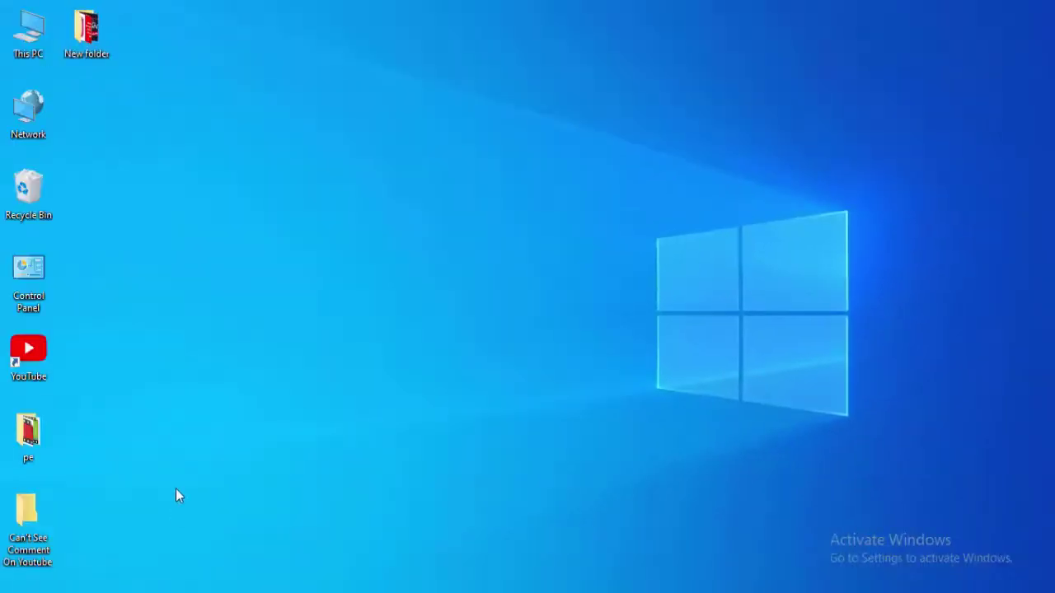
Clear the last hour of browsing history, cookies and cached images and files.
key(super)
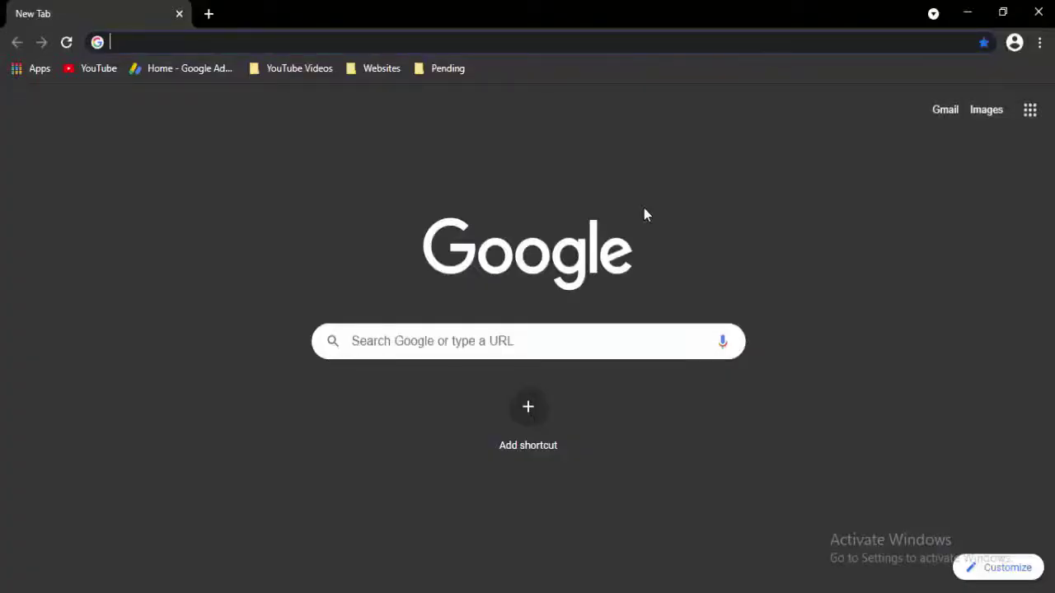
key(ctrl+shift+Delete)
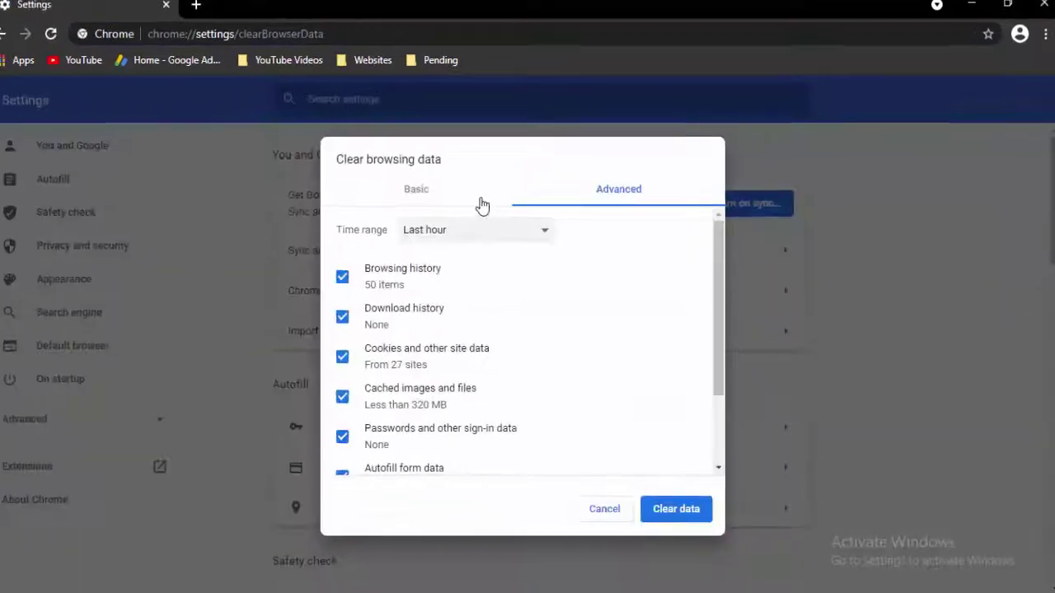
click(482, 204)
click(545, 198)
click(488, 203)
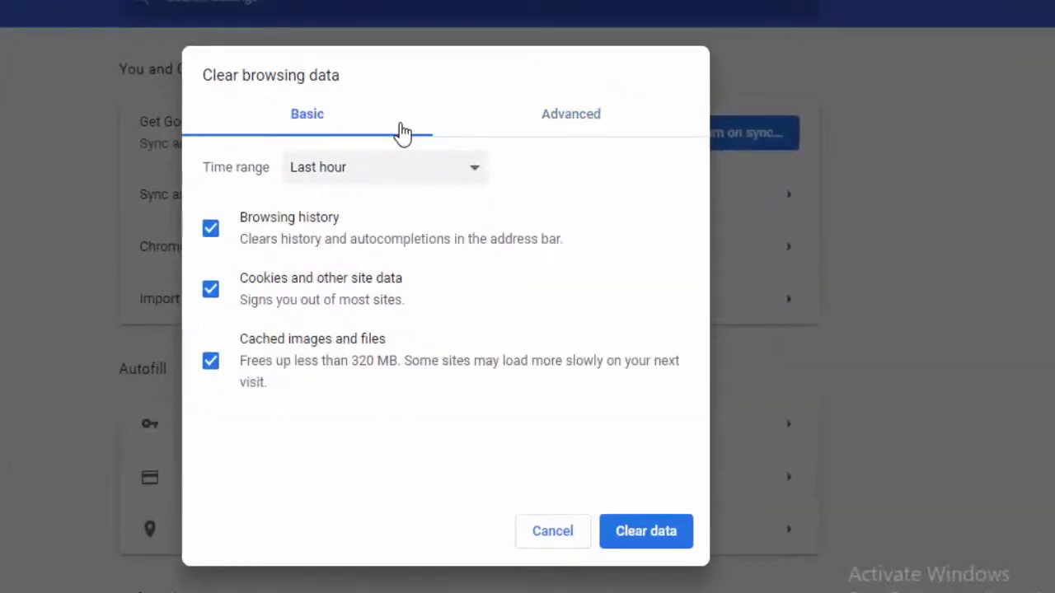
click(412, 170)
click(400, 196)
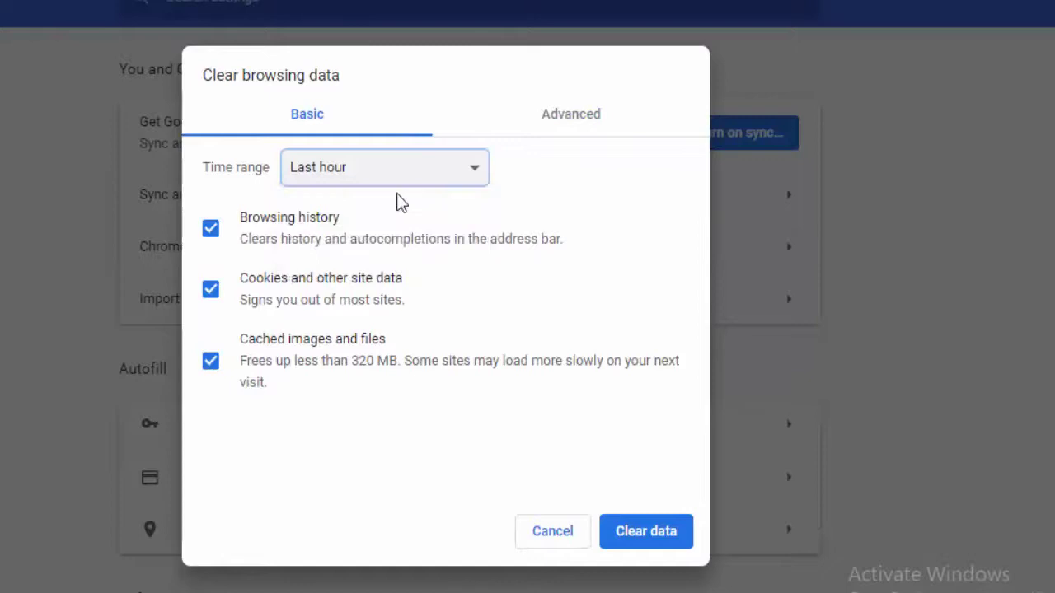
click(221, 369)
click(221, 368)
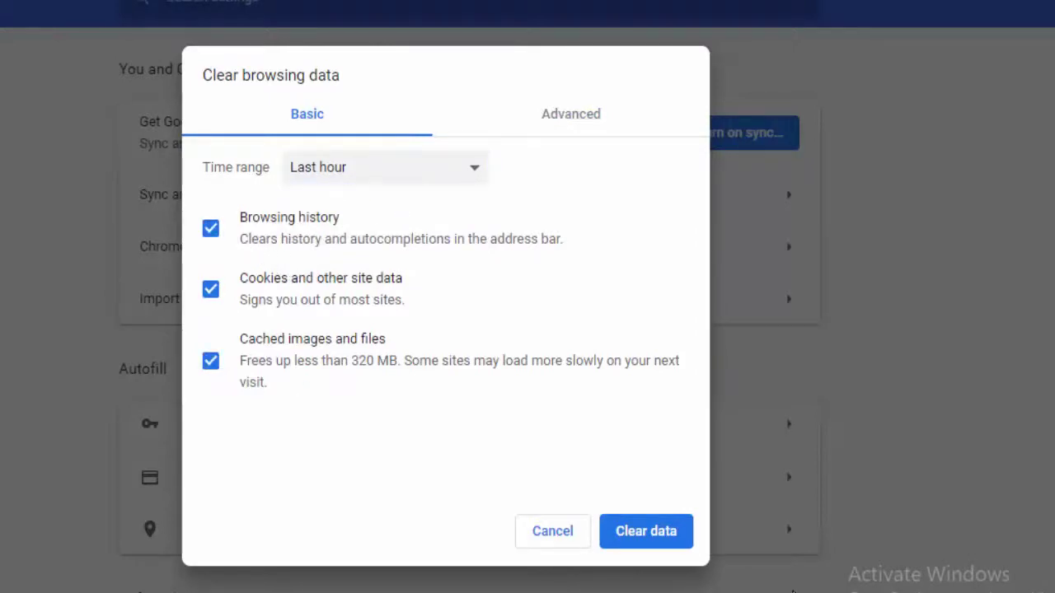
click(643, 540)
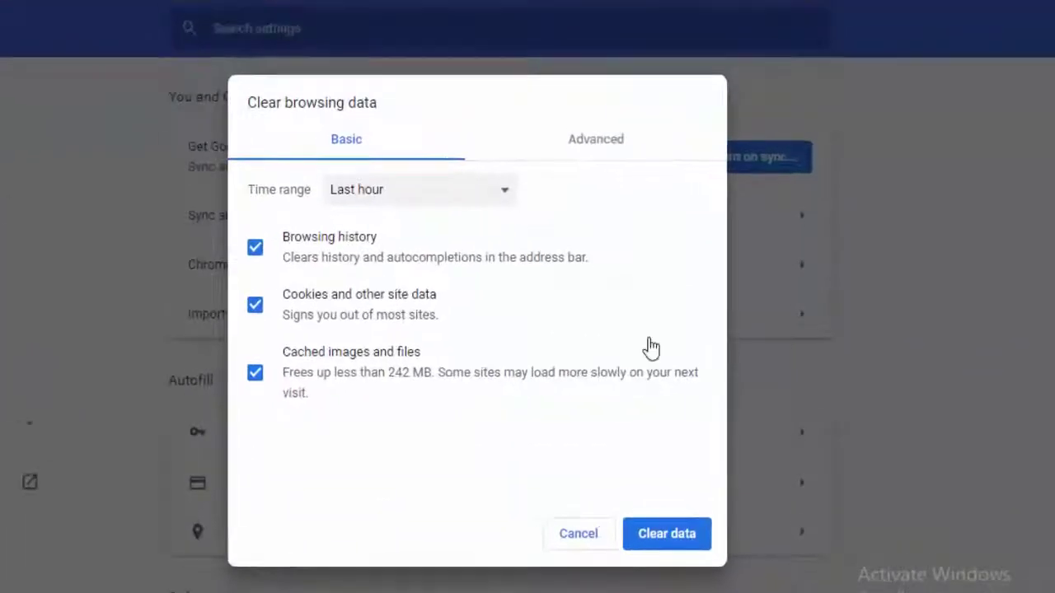
Review the Advanced clearing options at Last hour, then close without clearing again.
click(597, 133)
click(474, 188)
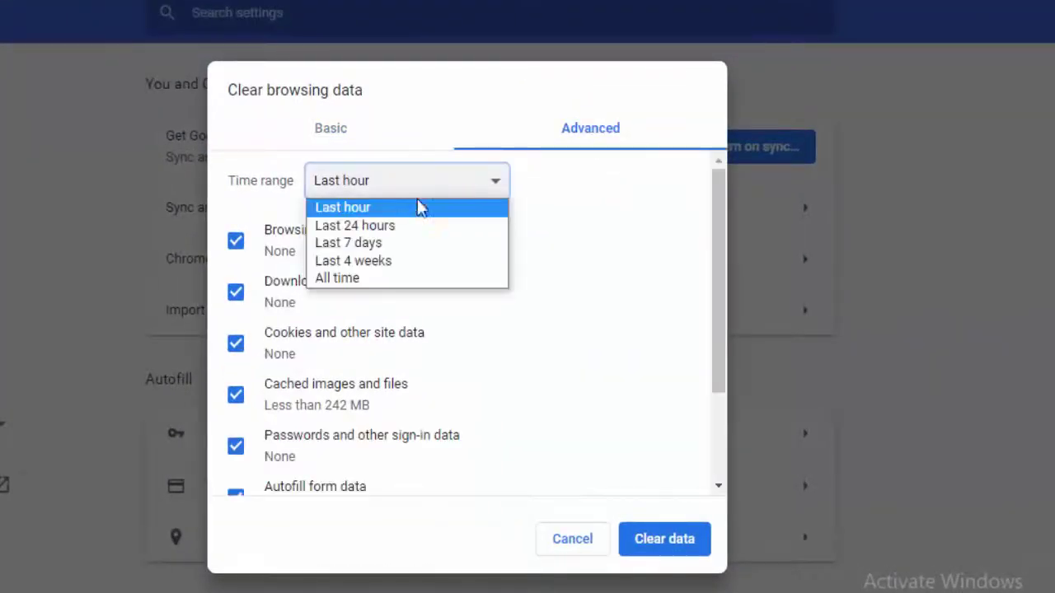
key(Escape)
click(237, 242)
click(236, 242)
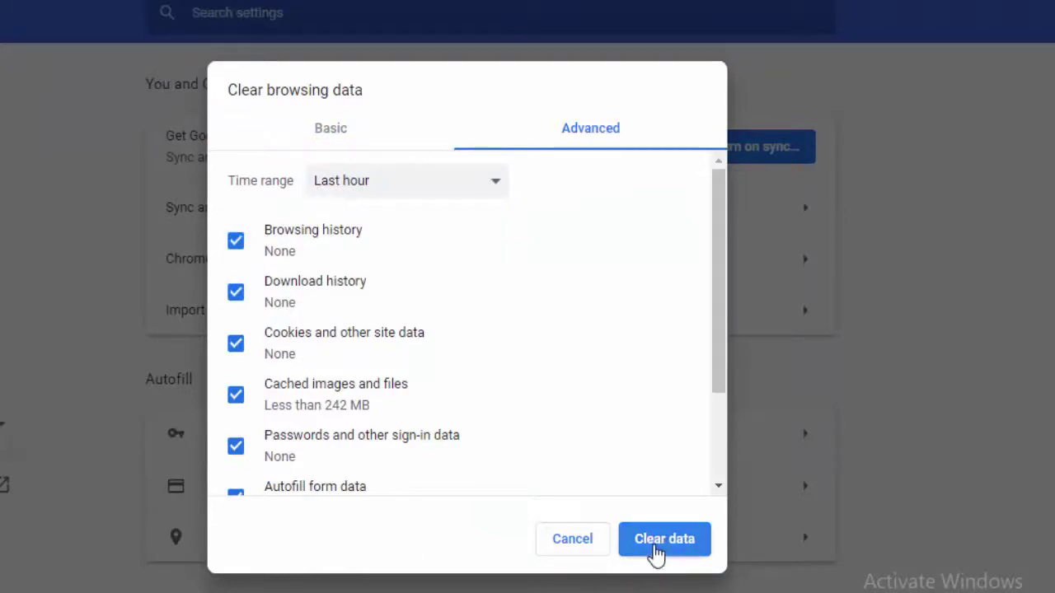
click(599, 548)
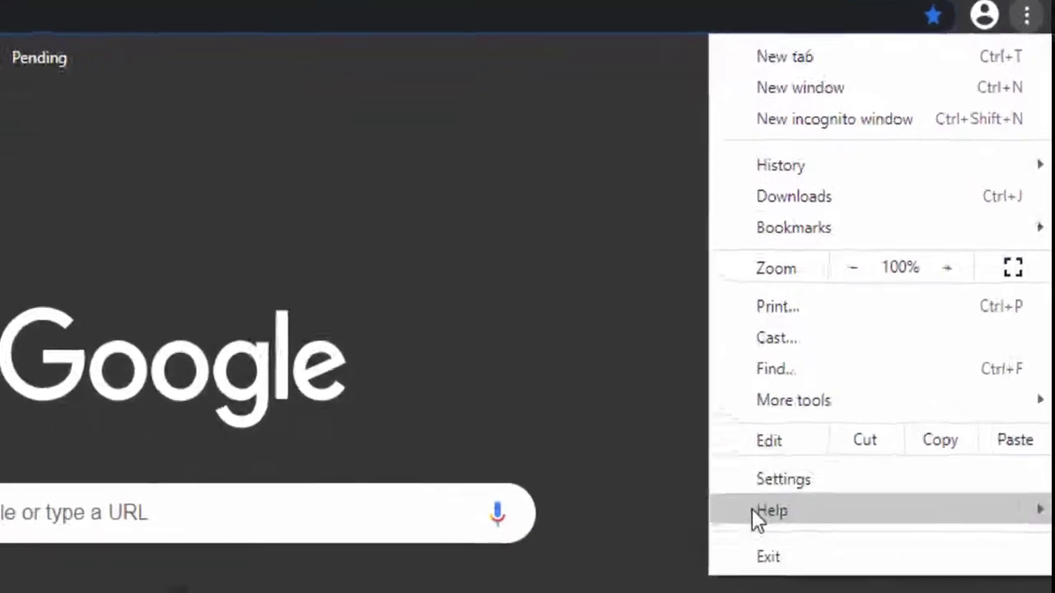
Check Chrome's version and update status on About Chrome, then close the browser.
mouse_move(754, 511)
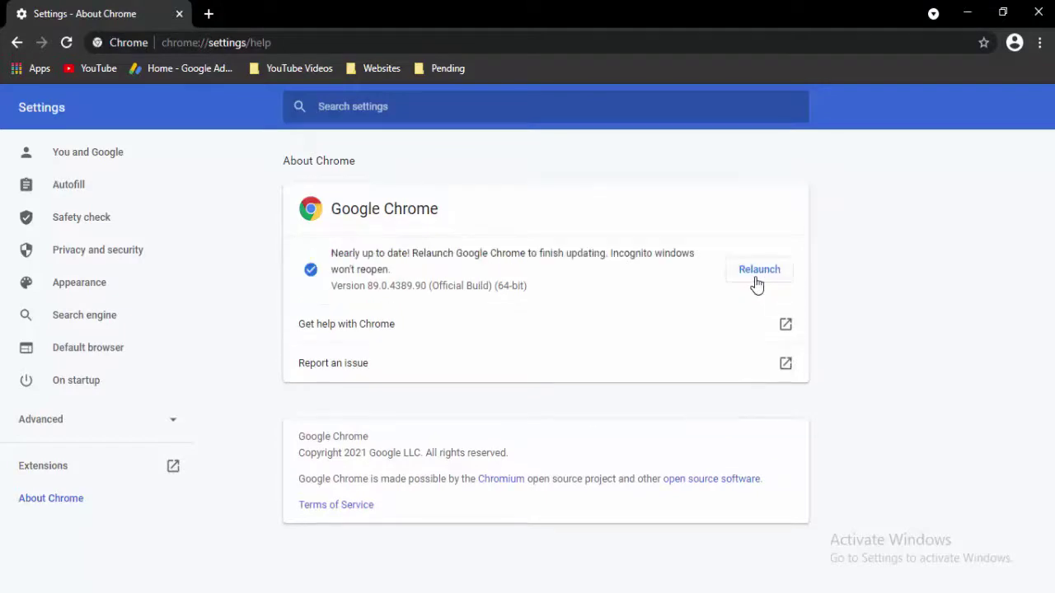
click(1028, 15)
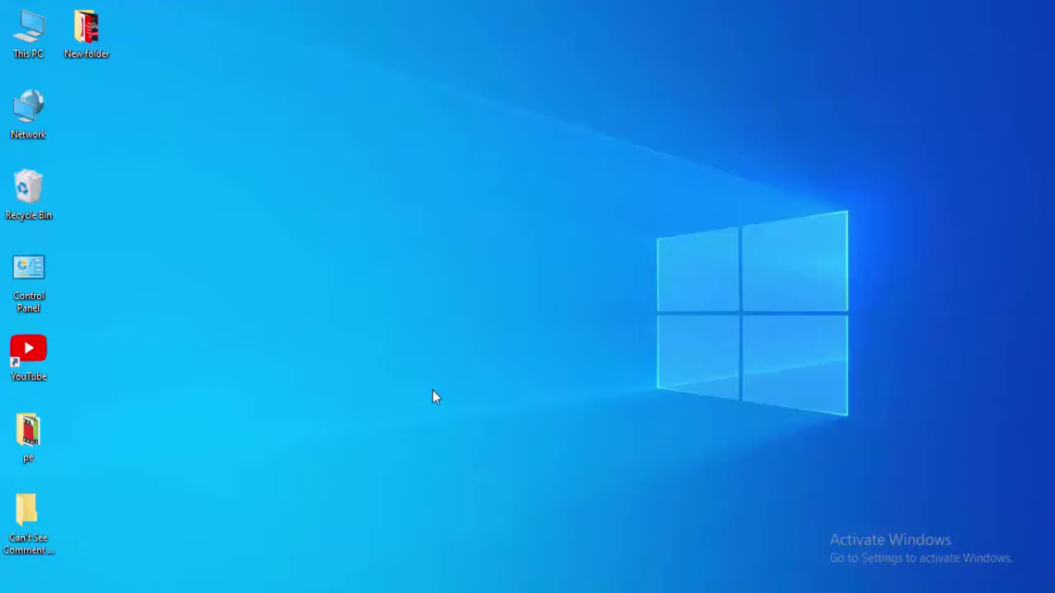
Open Disk Cleanup for Local Disk (C:) and rescan including system files.
key(super+e)
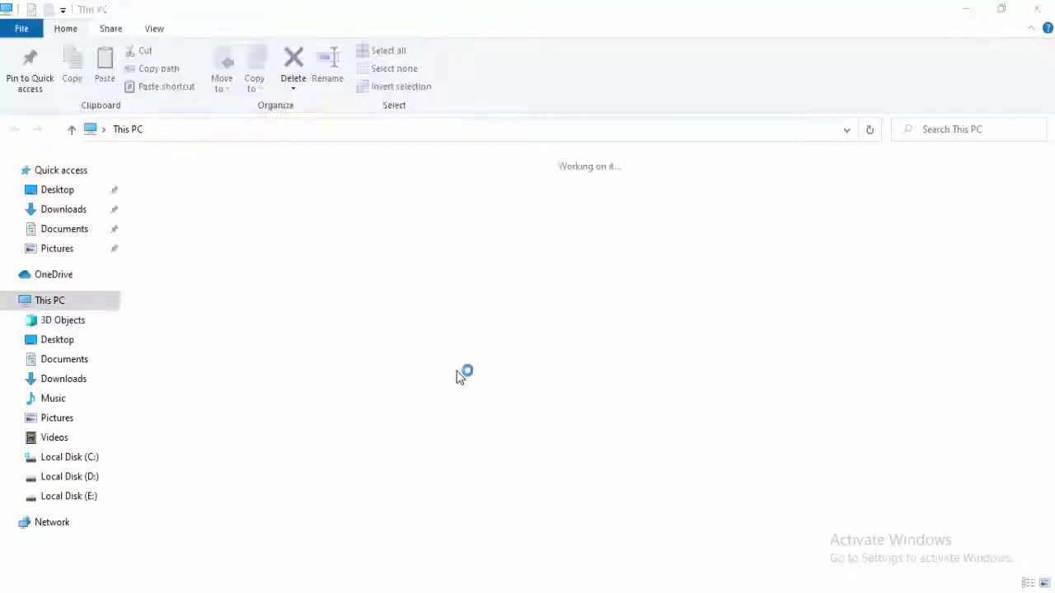
click(235, 327)
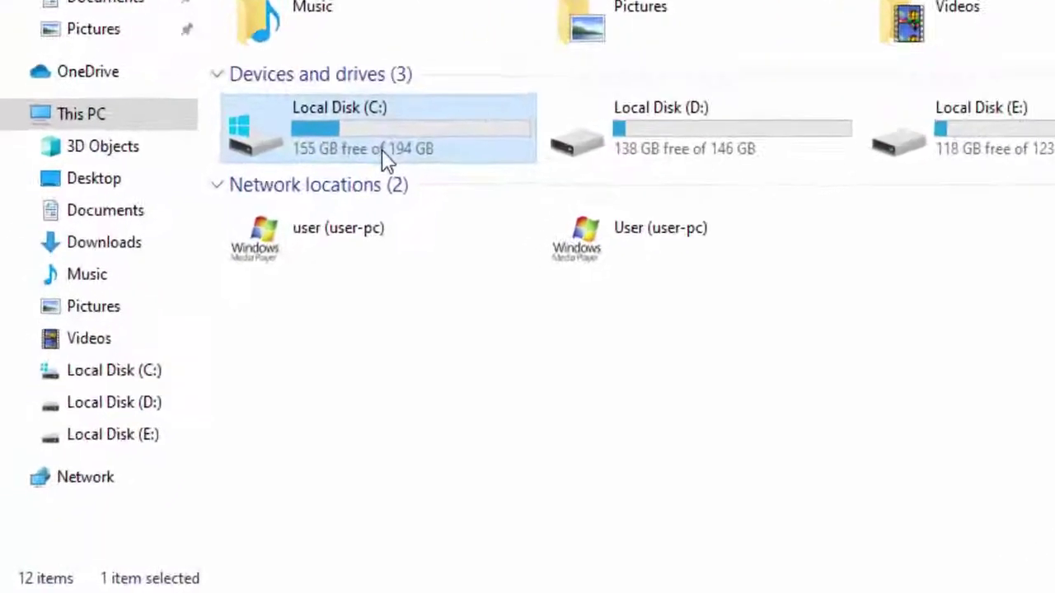
right_click(235, 326)
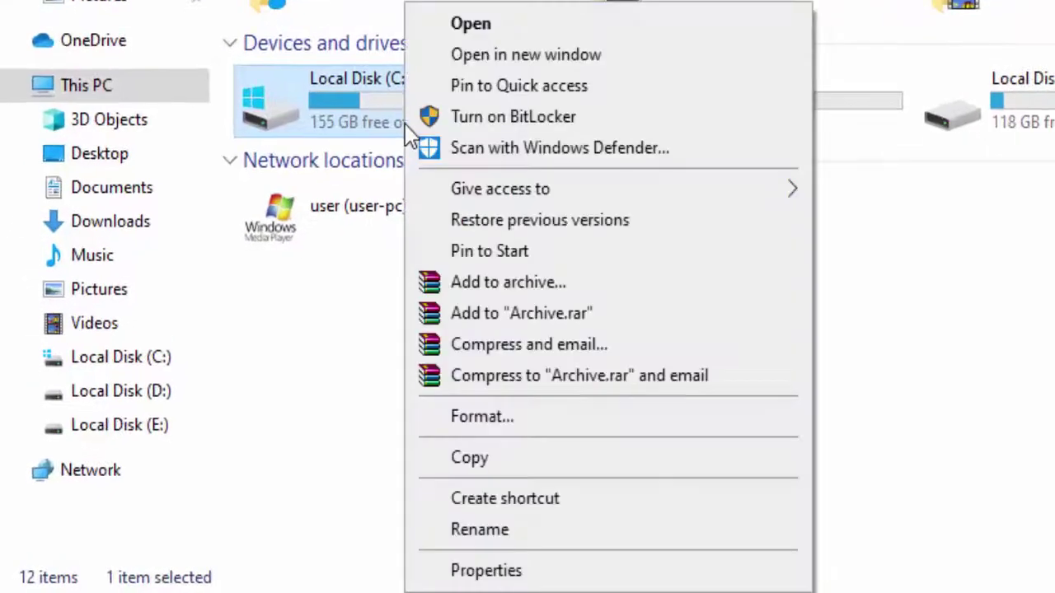
click(519, 582)
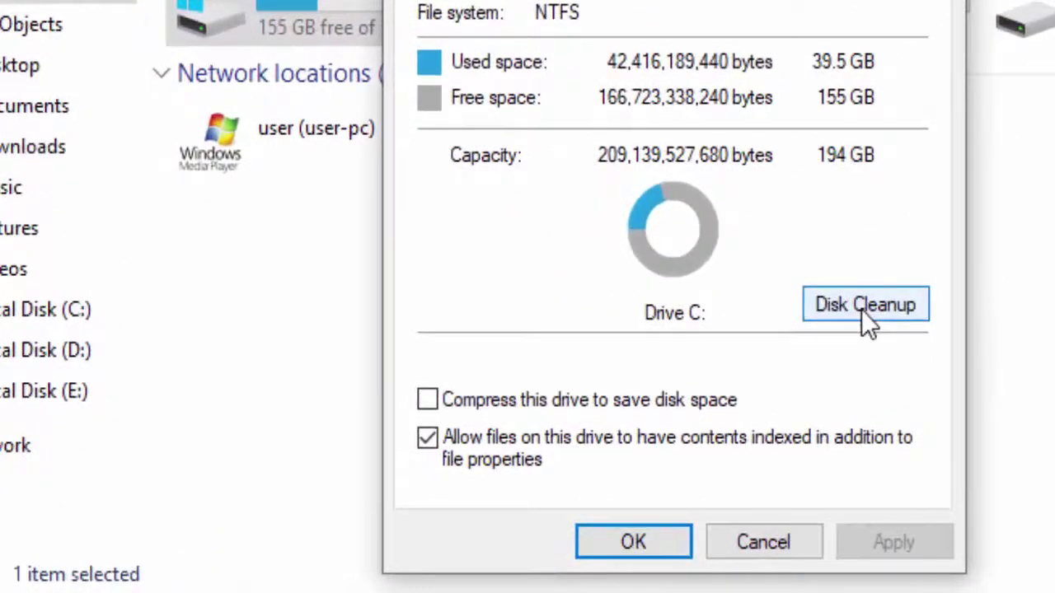
click(684, 392)
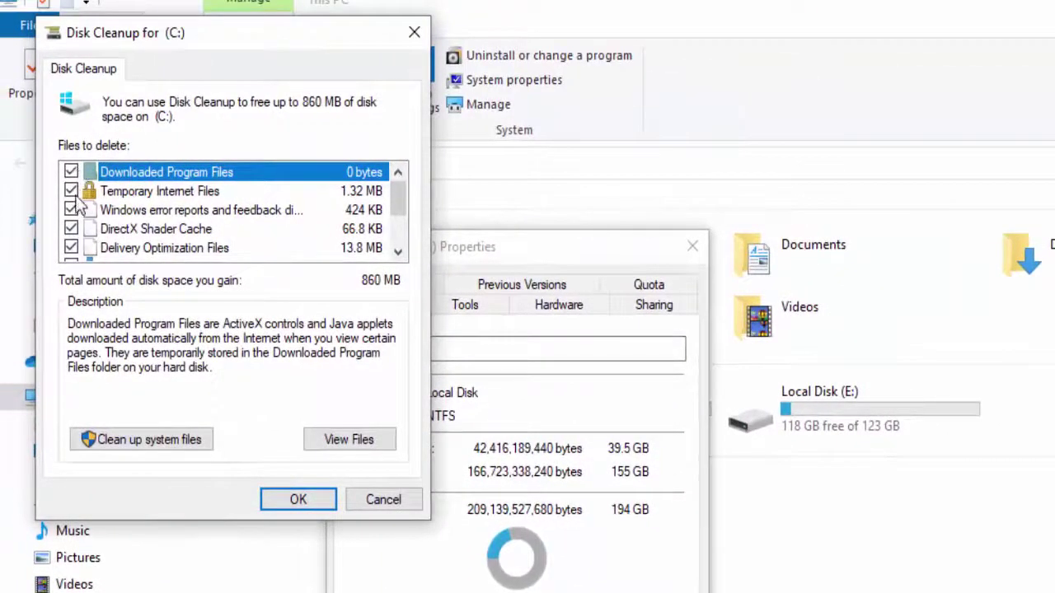
scroll(47, 125, down, 2)
click(71, 229)
click(71, 229)
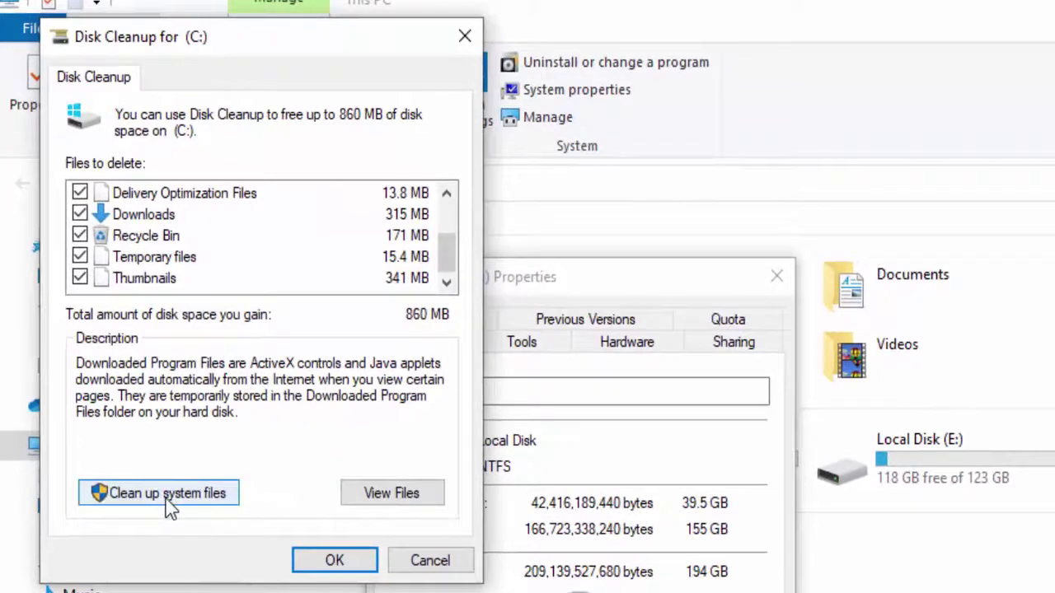
click(167, 495)
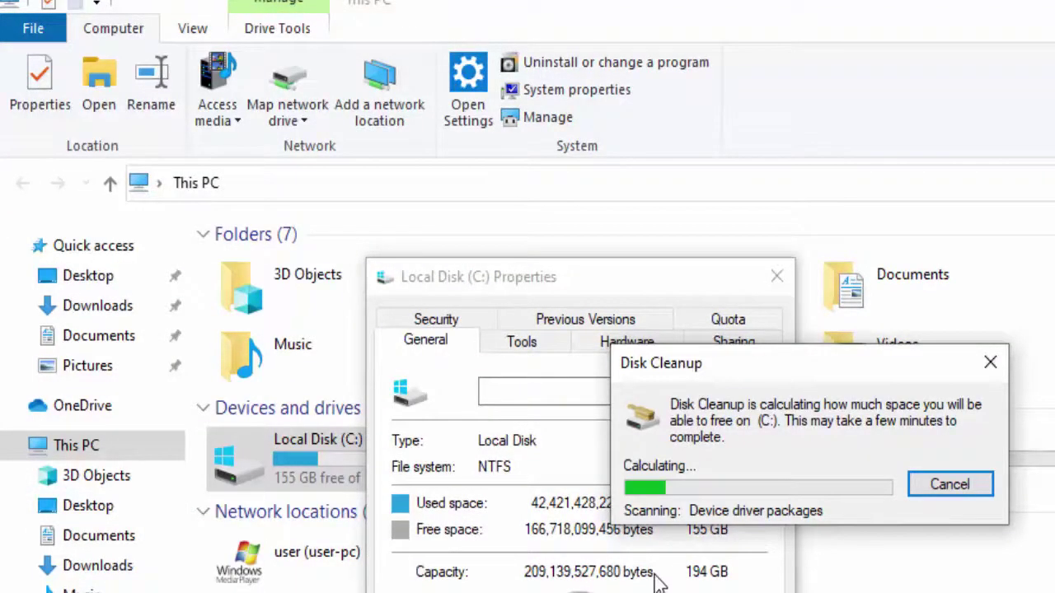
Permanently delete the selected files, about 5.23 GB, and close the C: properties.
scroll(115, 247, down, 5)
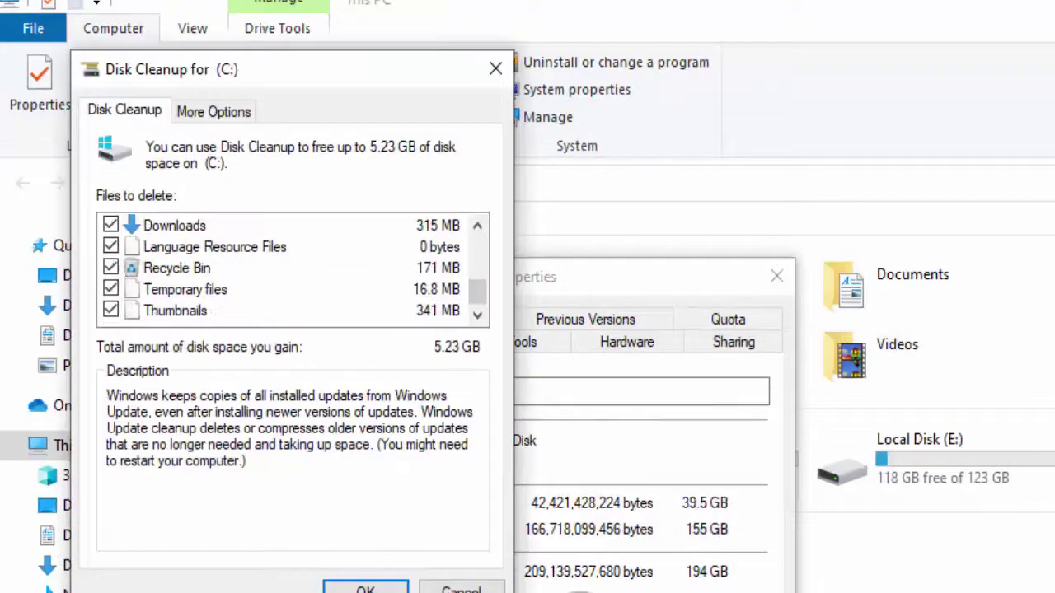
key(Return)
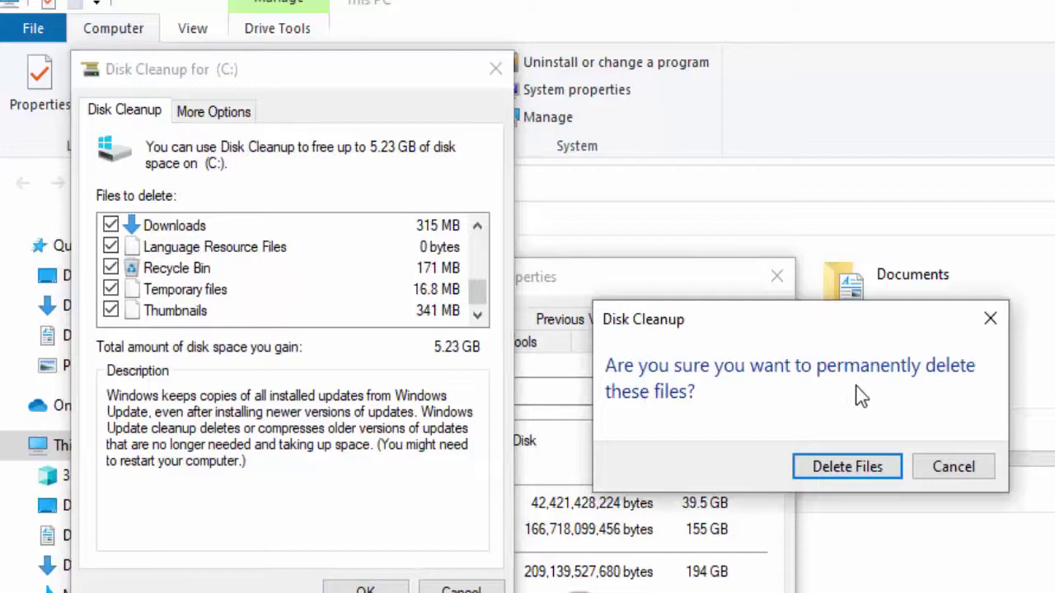
click(831, 473)
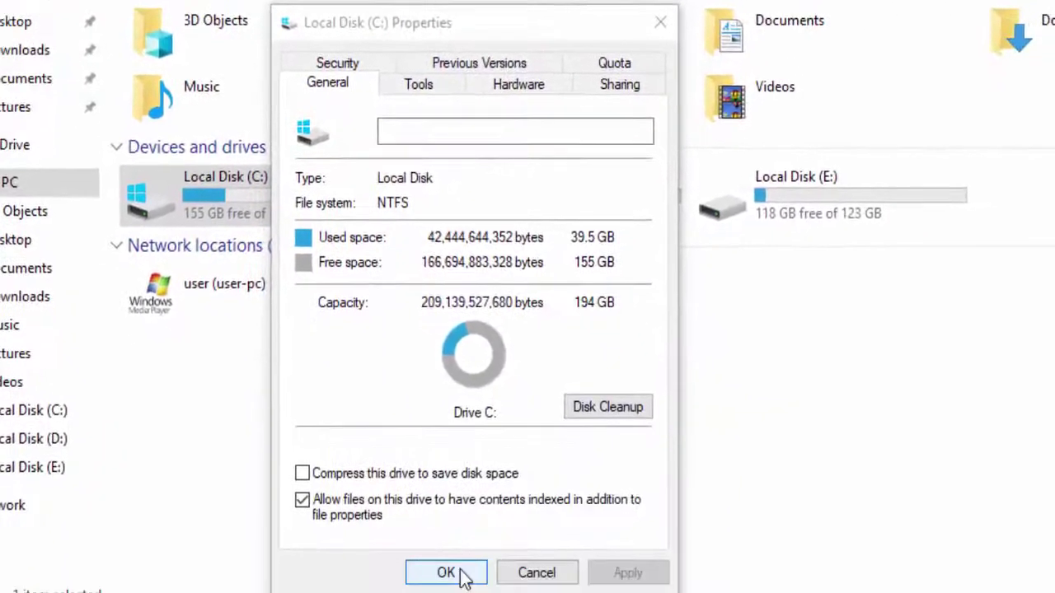
click(463, 570)
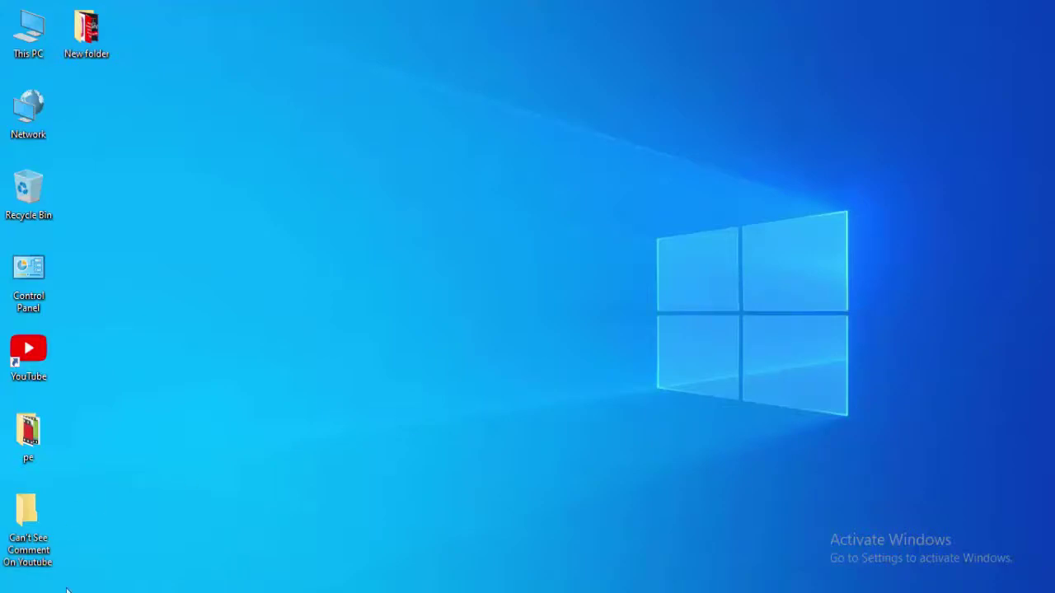
Open Device Manager and auto-search for an updated ST500VT000-1DK142 disk driver.
key(super)
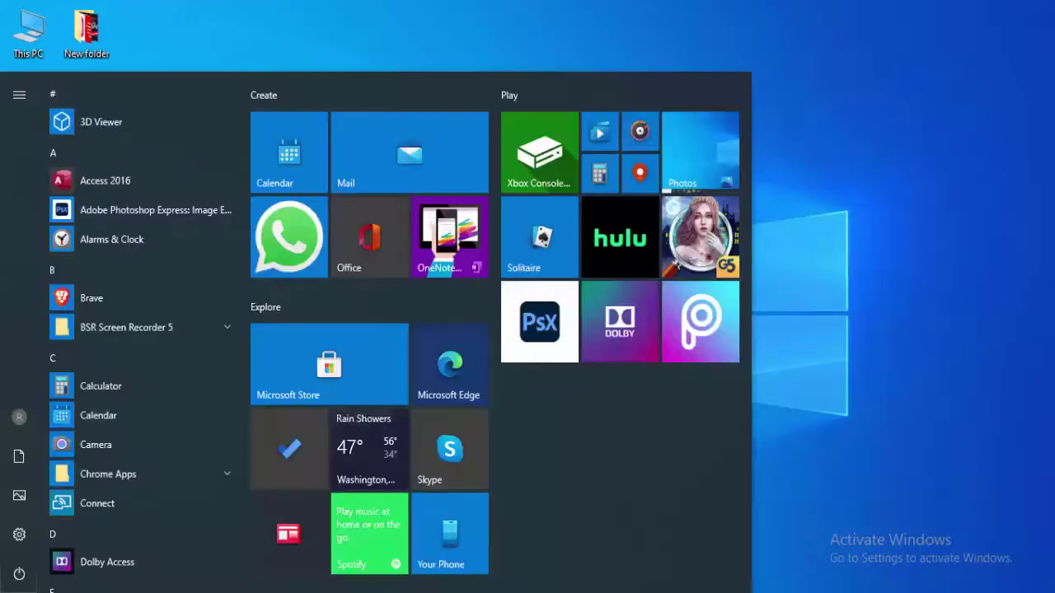
text(de)
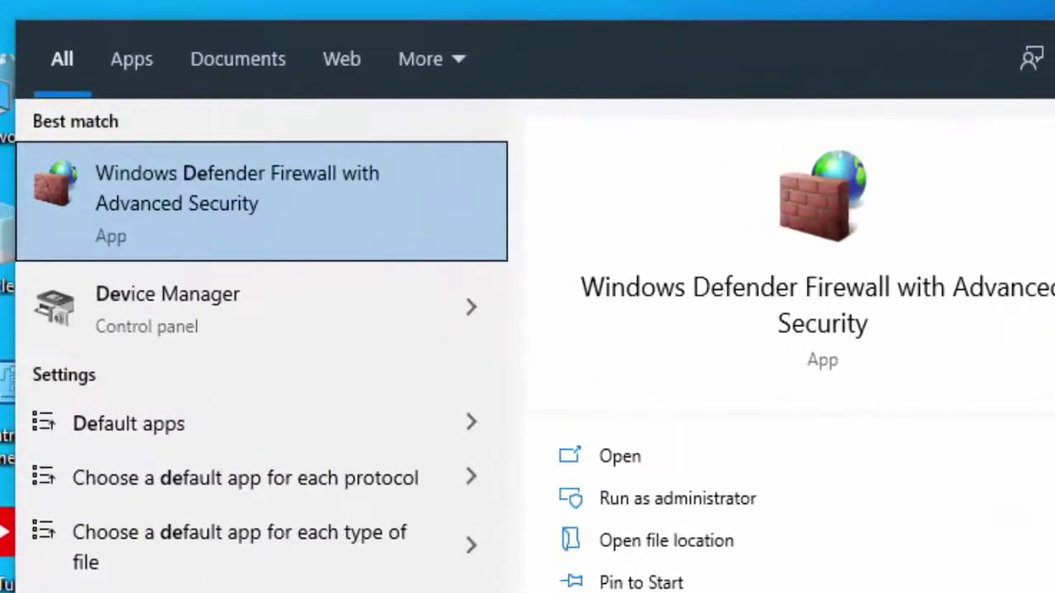
text(vice ma)
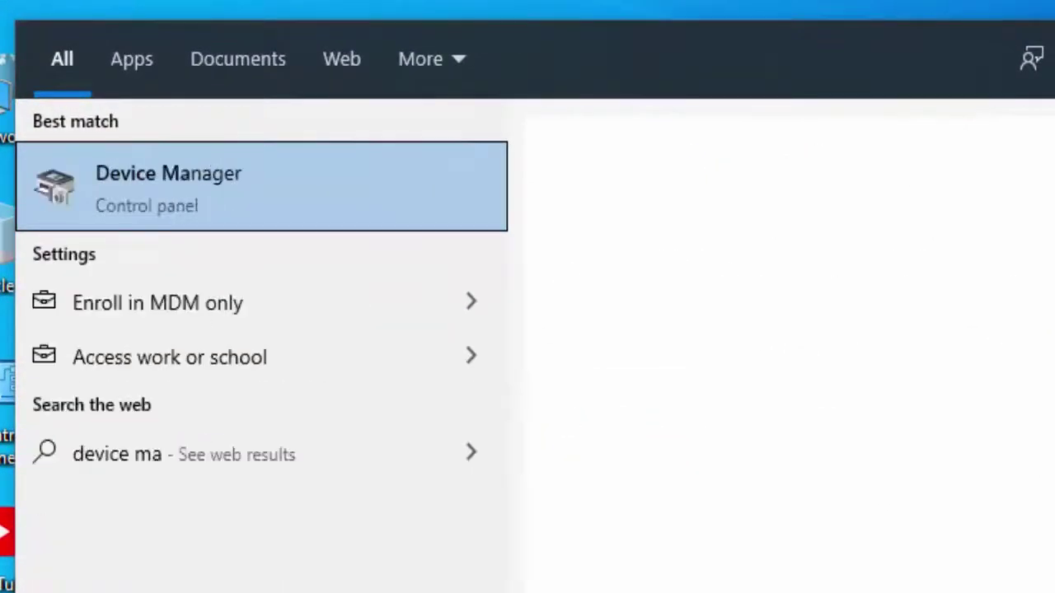
text(na)
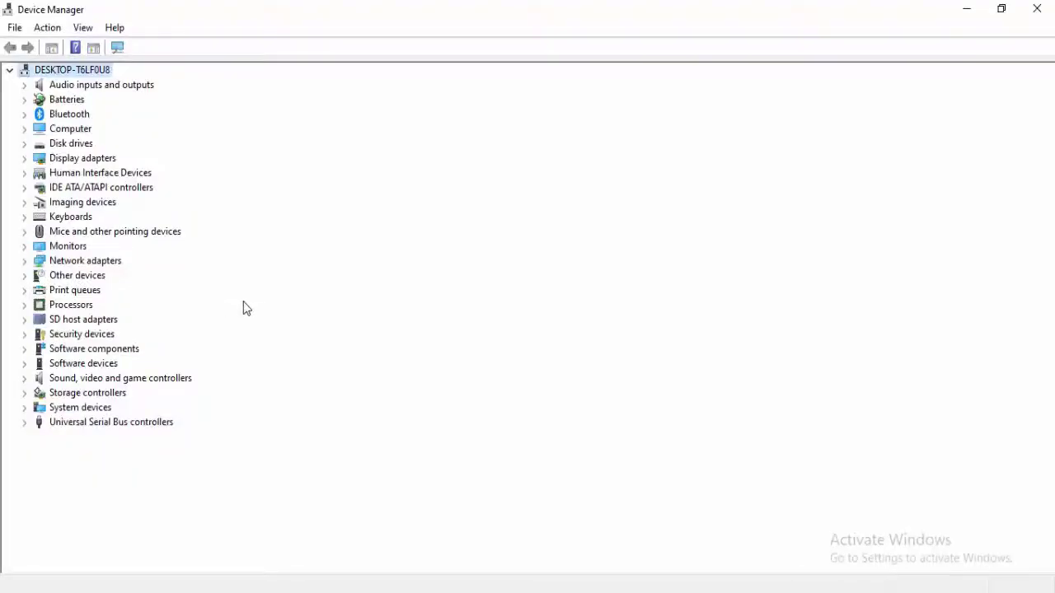
click(25, 145)
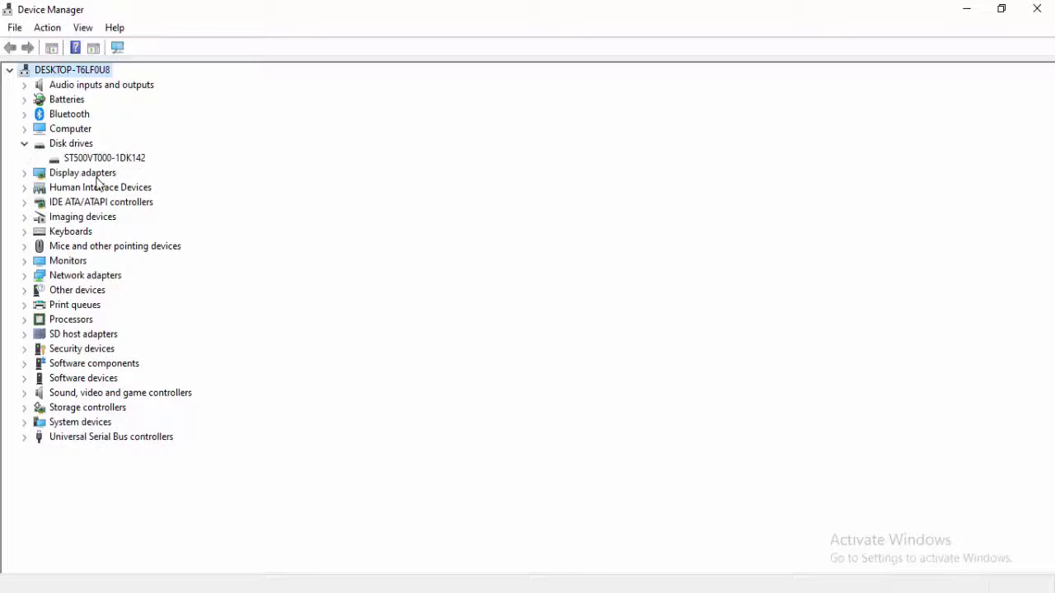
right_click(92, 159)
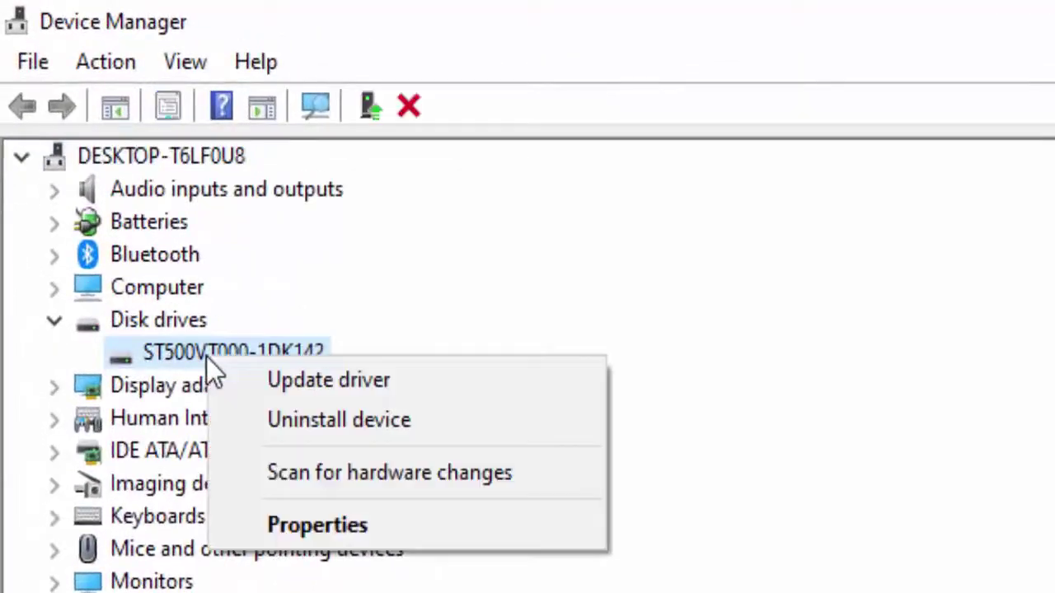
click(288, 383)
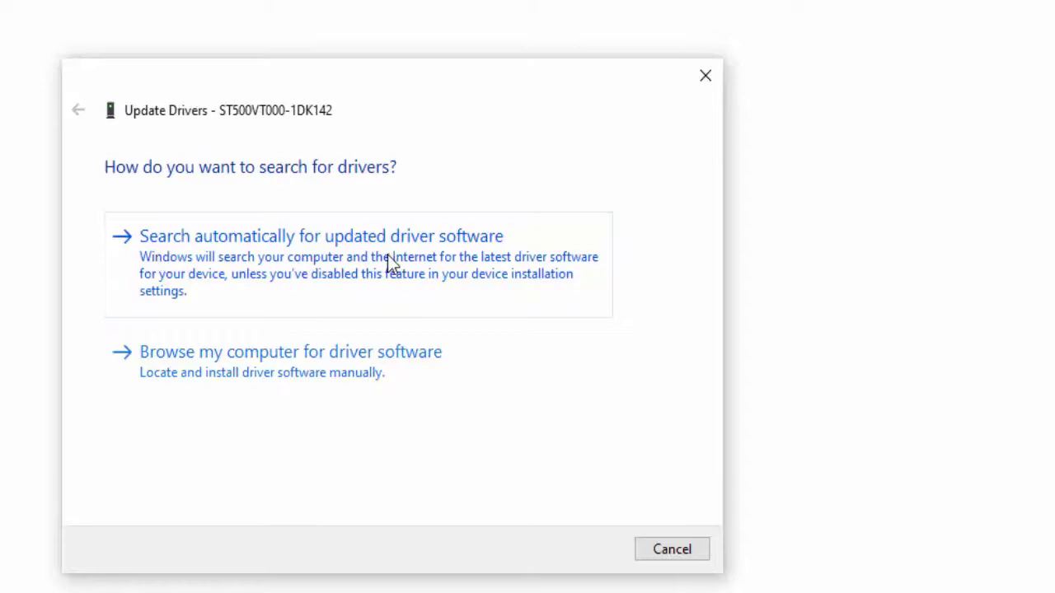
click(327, 273)
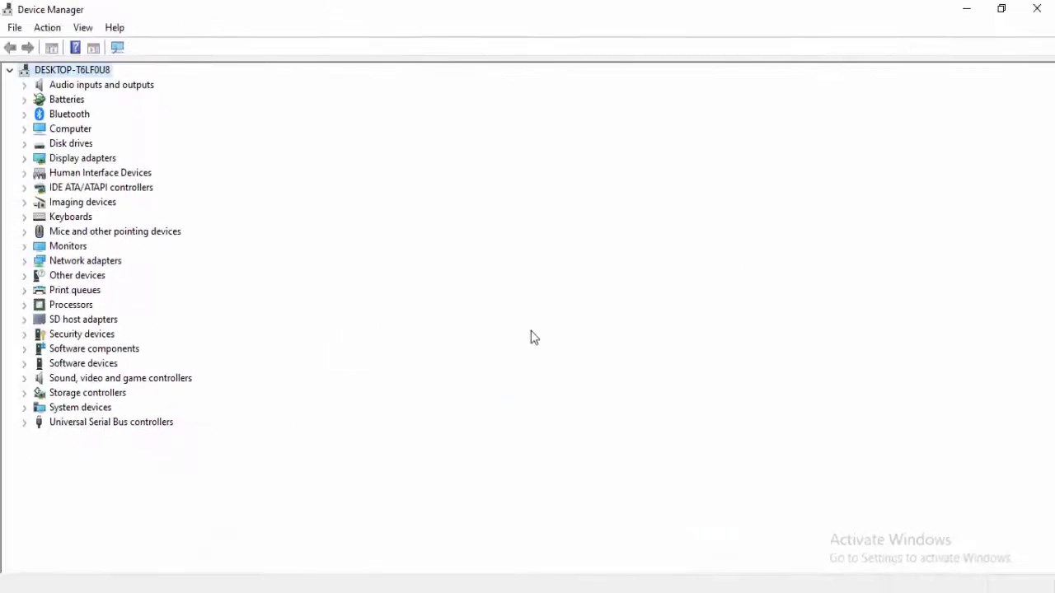
Reinstall the Intel(R) HD Graphics 4000 driver from the computer's compatible driver list.
click(24, 158)
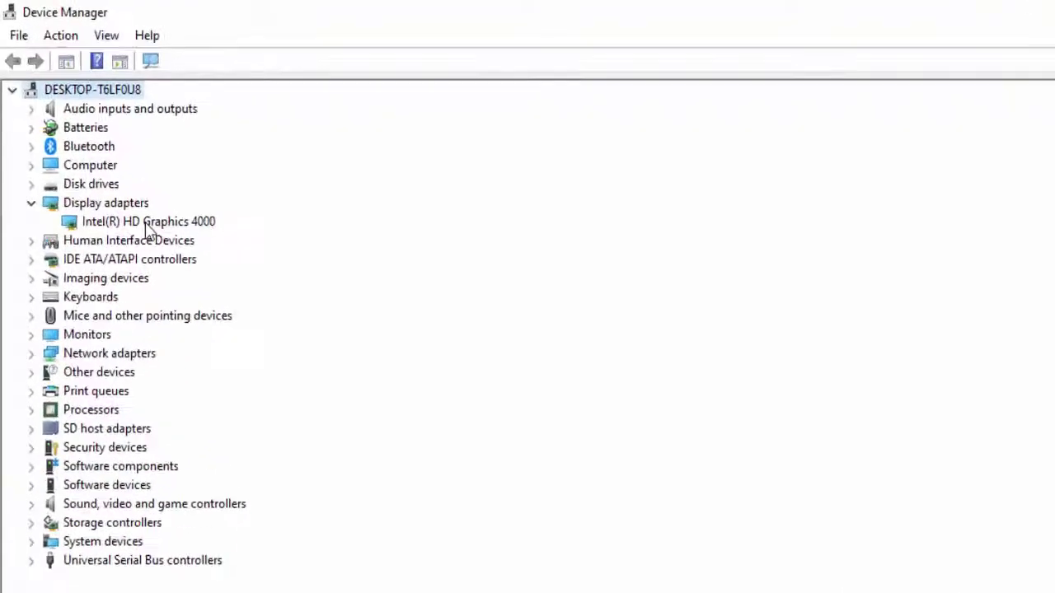
right_click(113, 178)
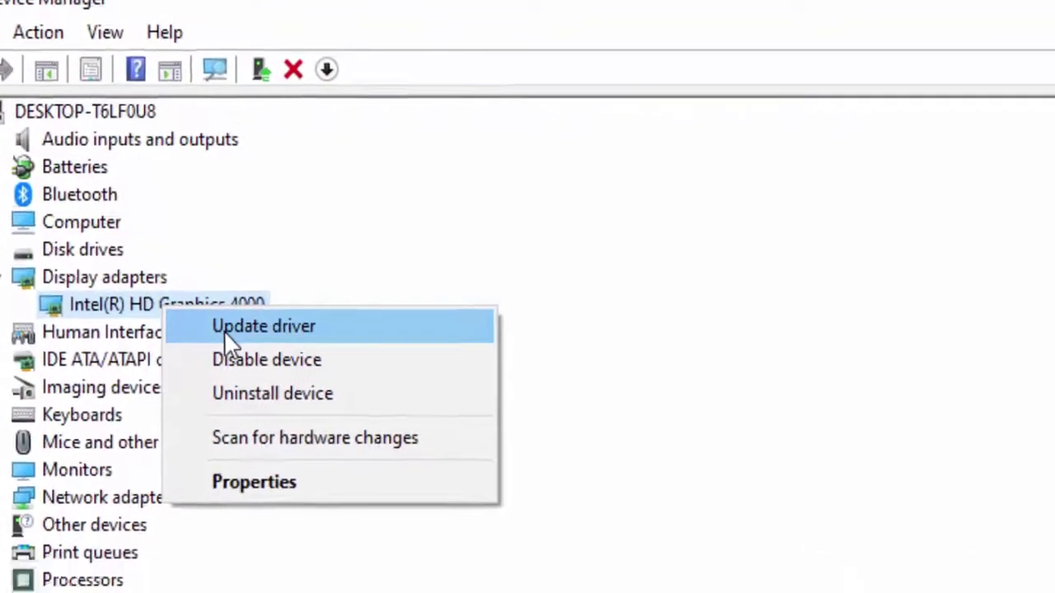
click(285, 364)
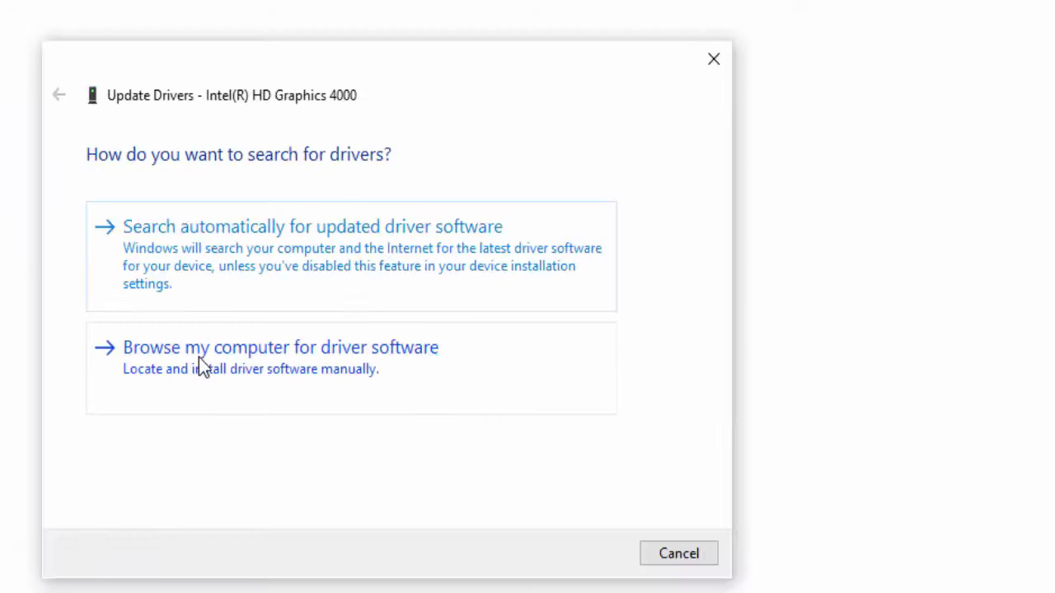
click(347, 361)
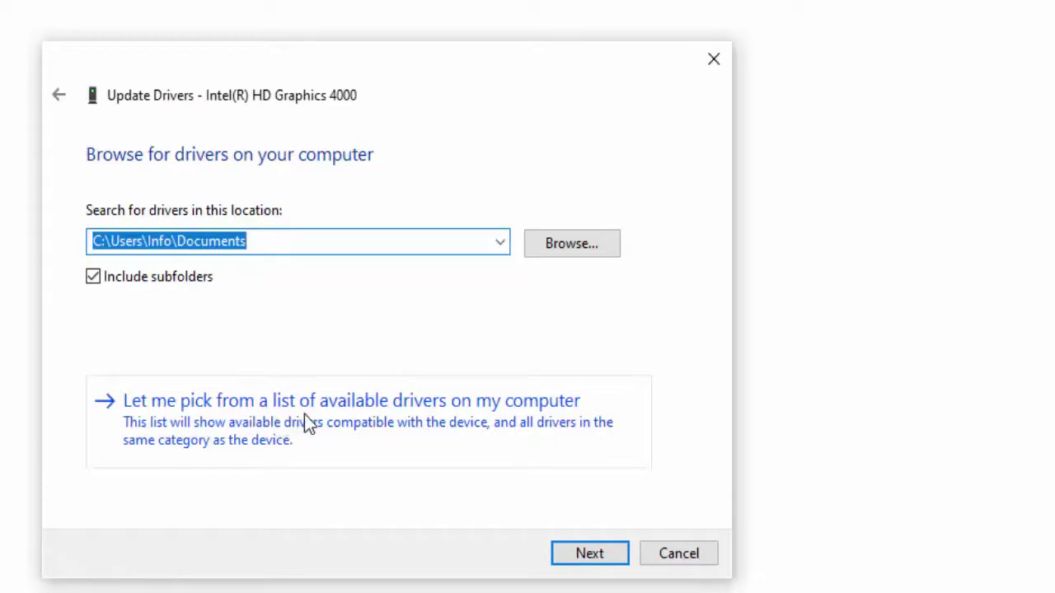
click(442, 426)
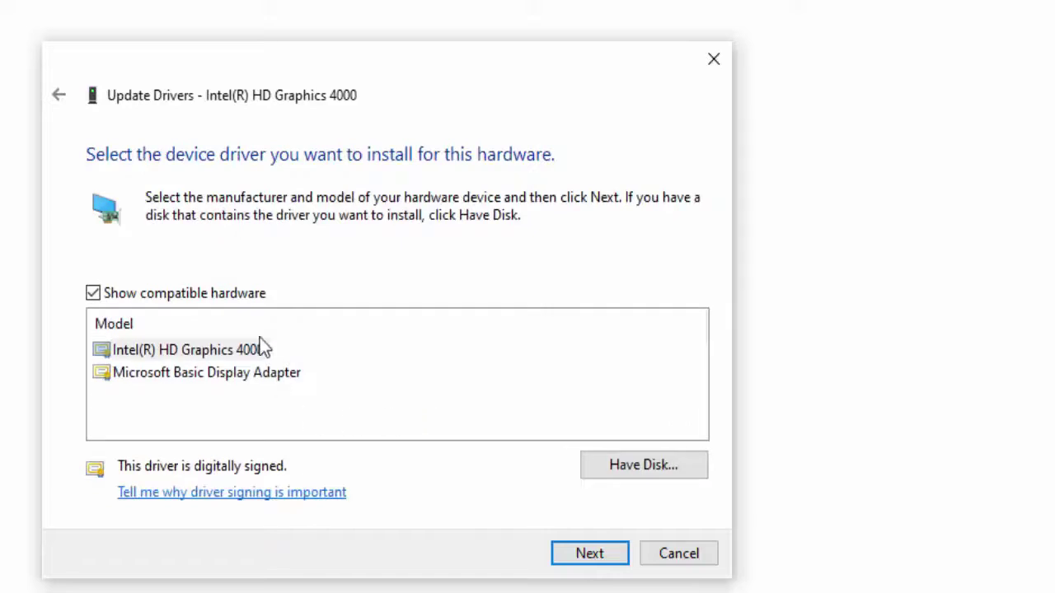
click(258, 349)
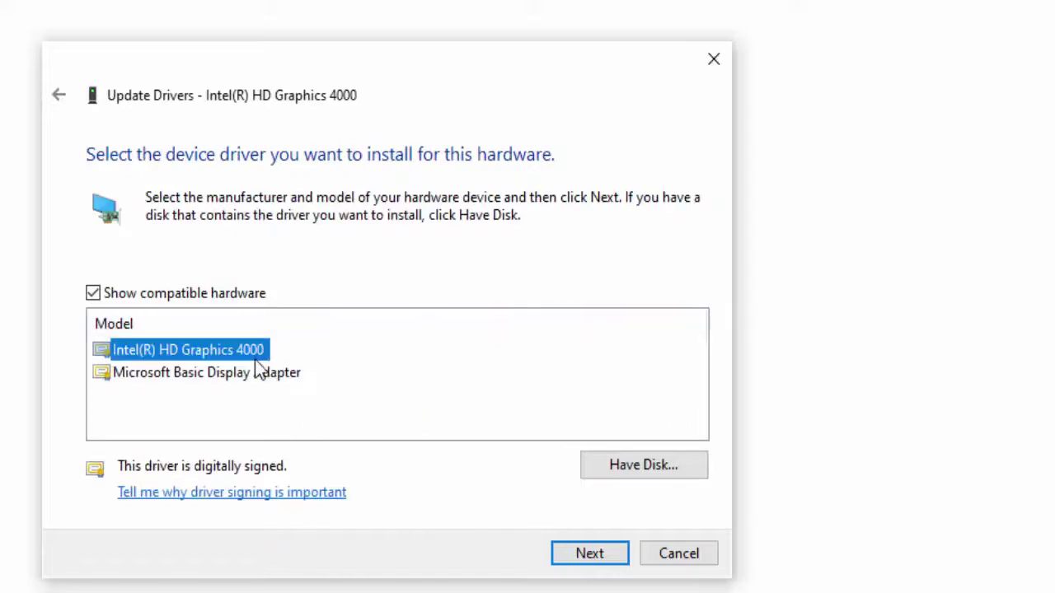
click(255, 371)
click(251, 356)
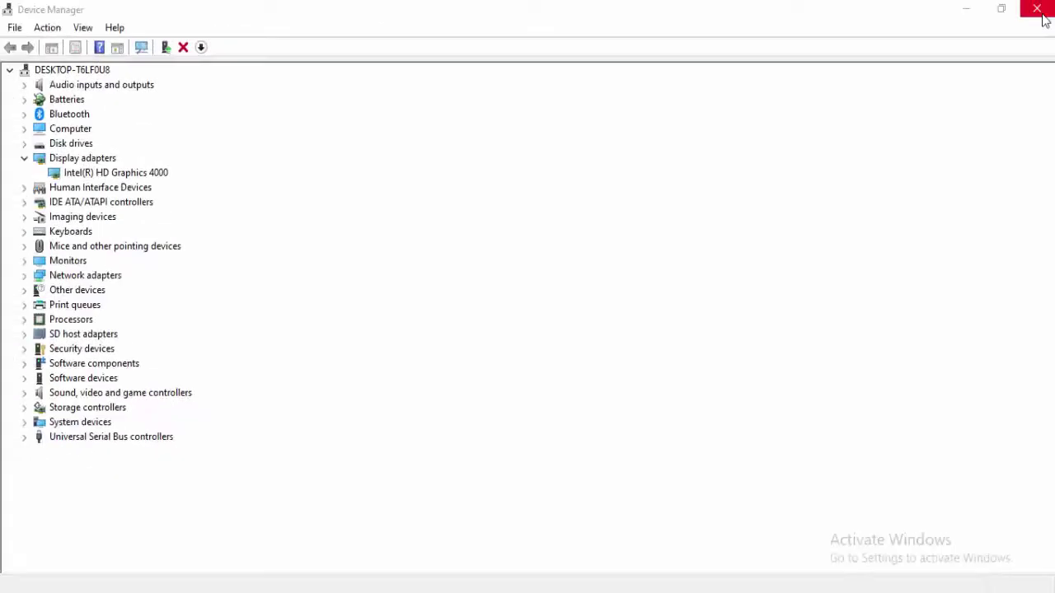
click(1043, 17)
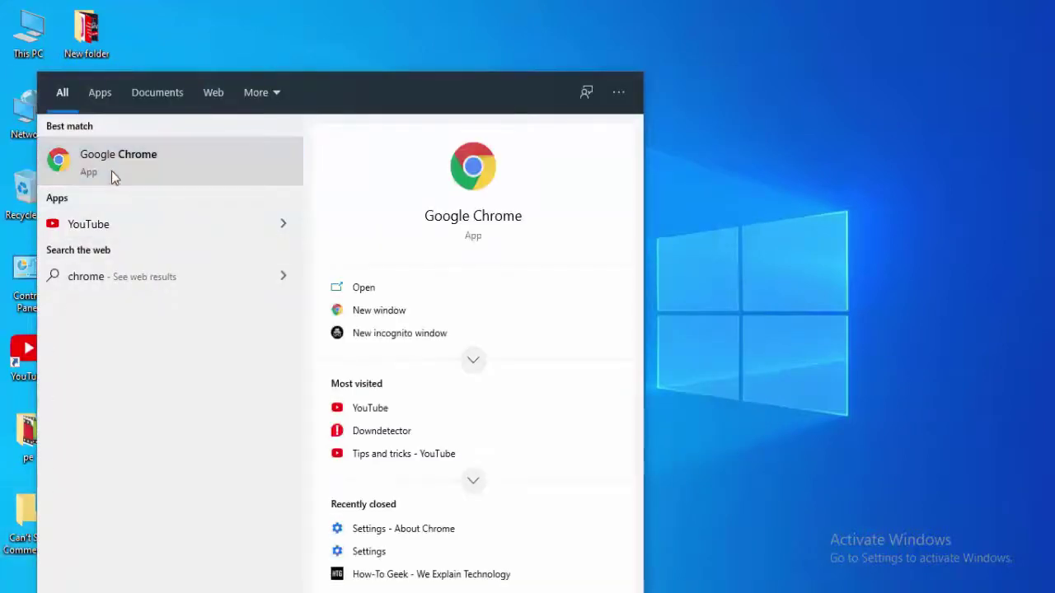
Search 'download windows 10' in Chrome and download Microsoft's Update Assistant, opening it when done.
click(496, 346)
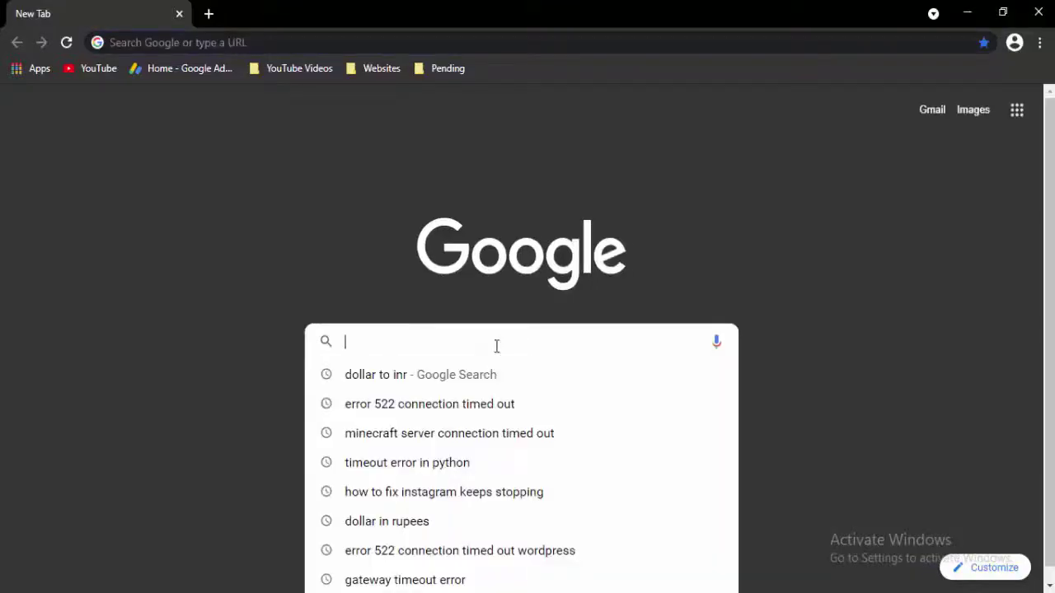
text(download windows )
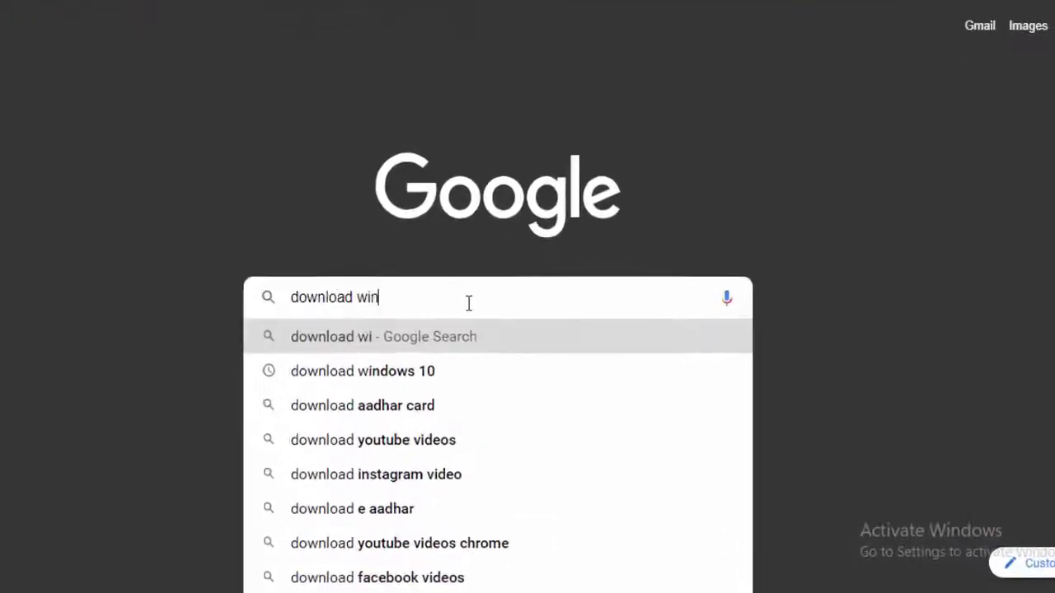
text(10)
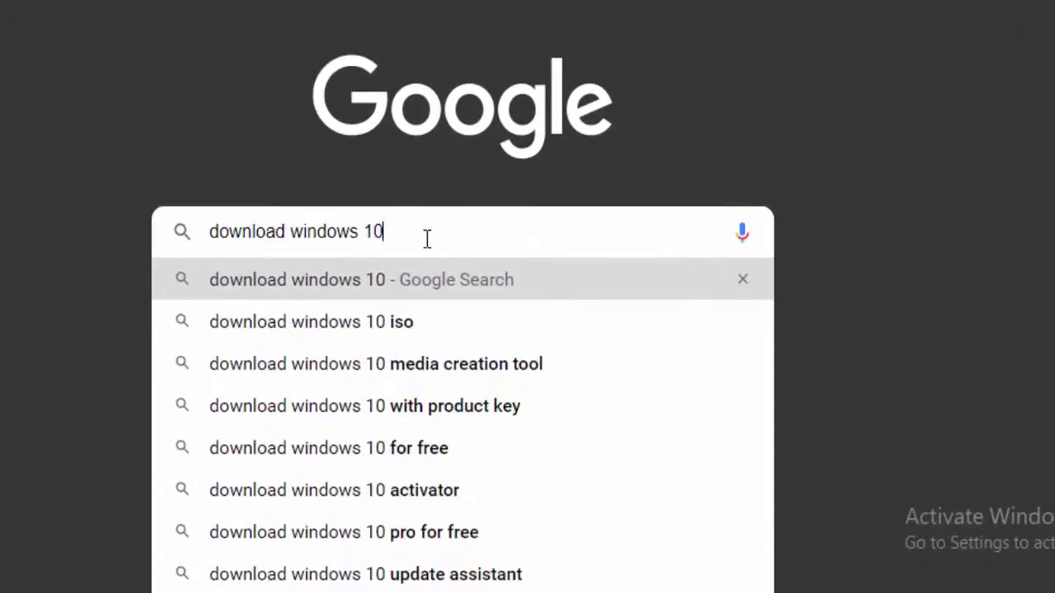
key(Return)
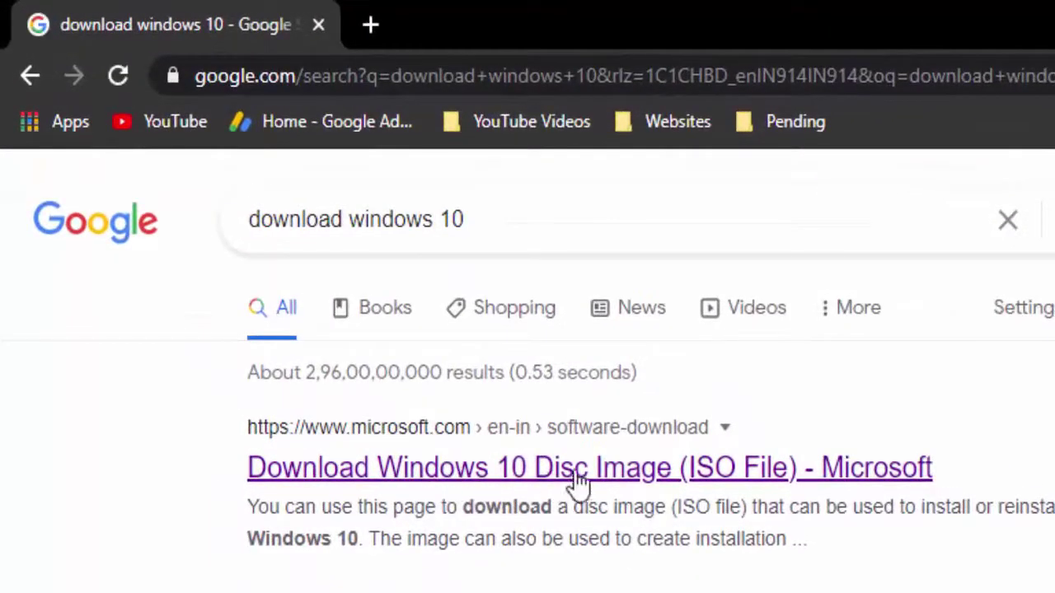
click(579, 482)
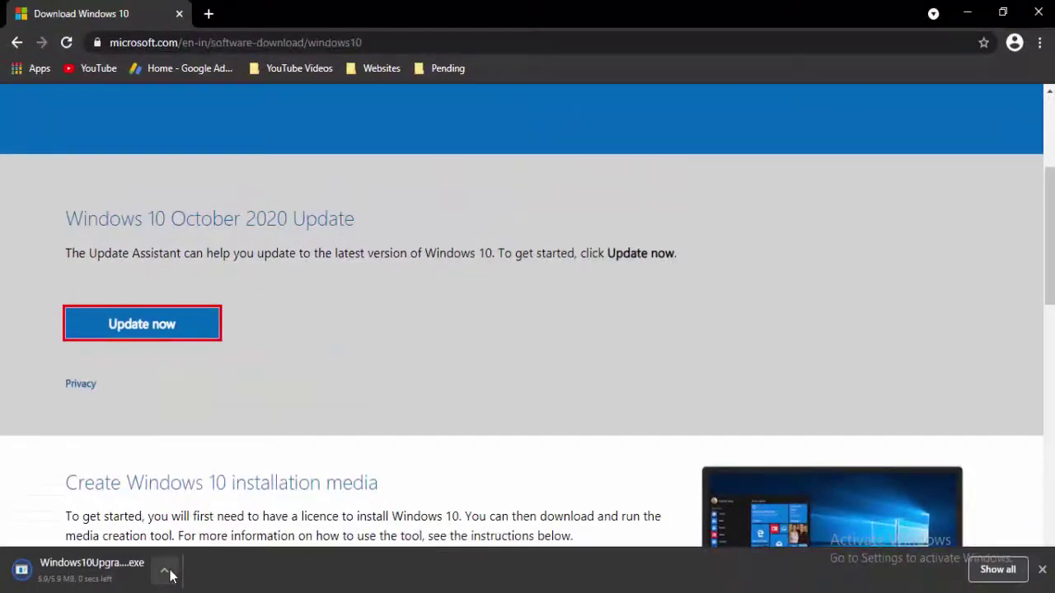
click(167, 573)
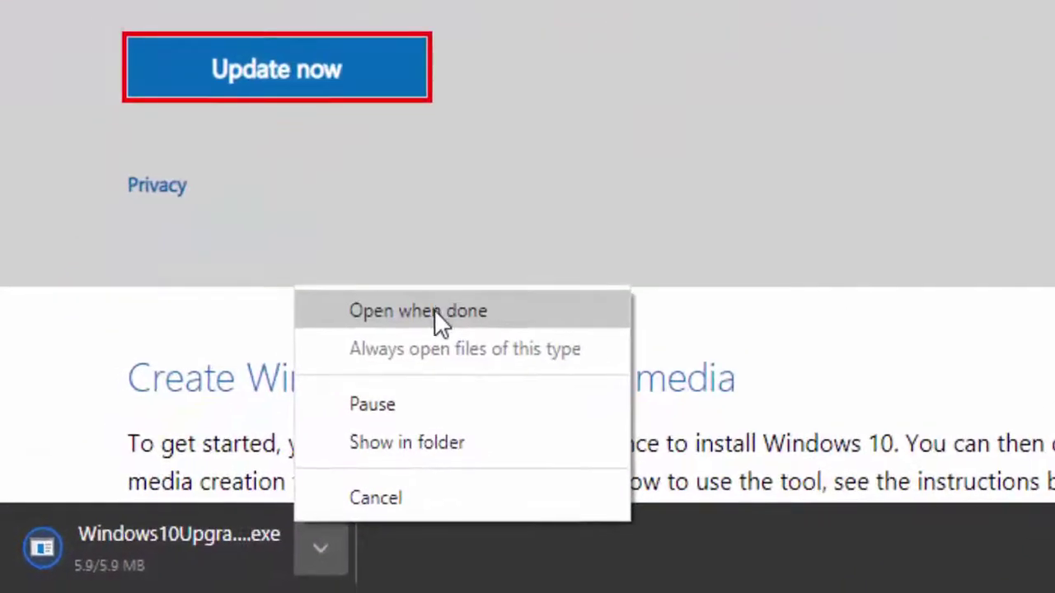
click(434, 310)
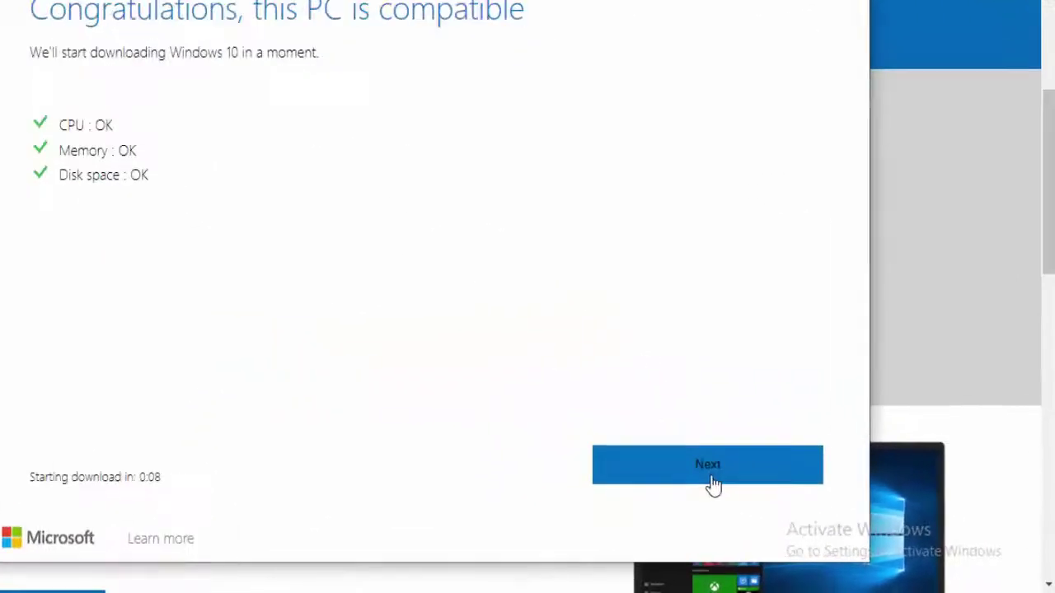
Continue past the passed compatibility check so the Windows 10 download begins.
click(766, 492)
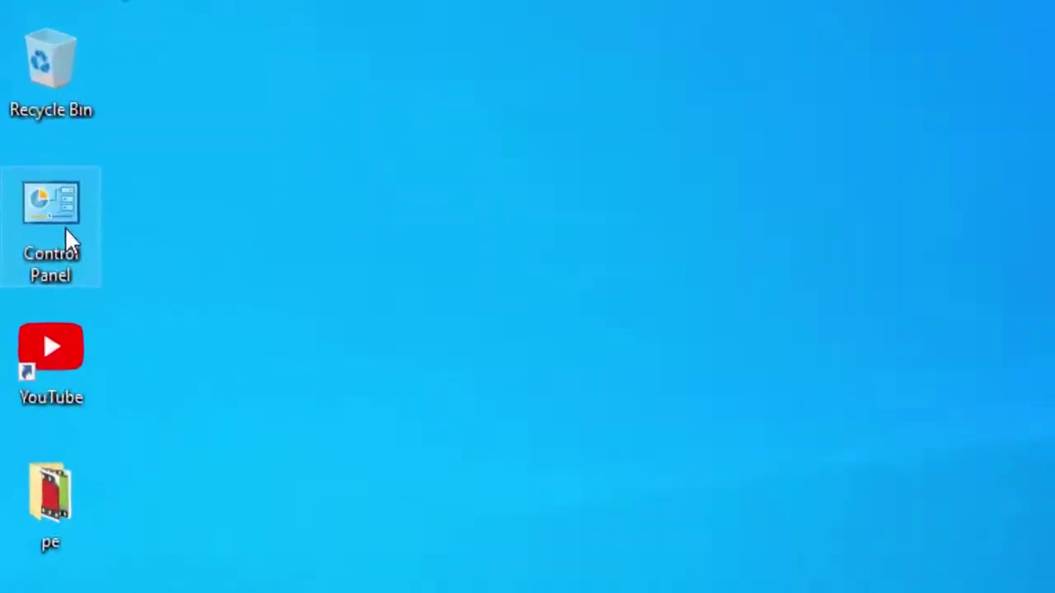
Go from Control Panel through Network and Sharing Center to the network adapters list.
double_click(75, 209)
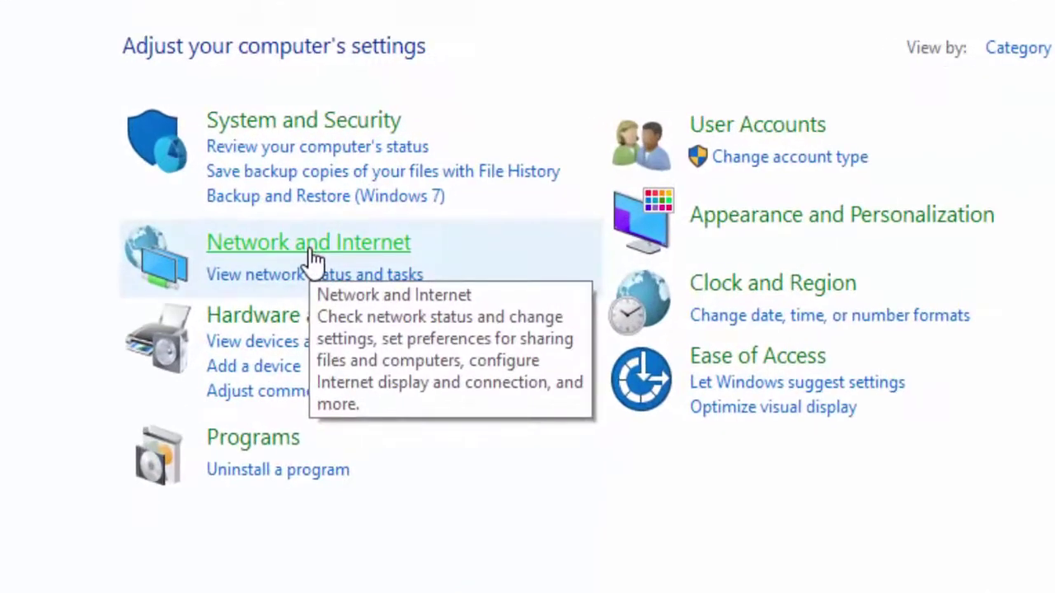
click(318, 254)
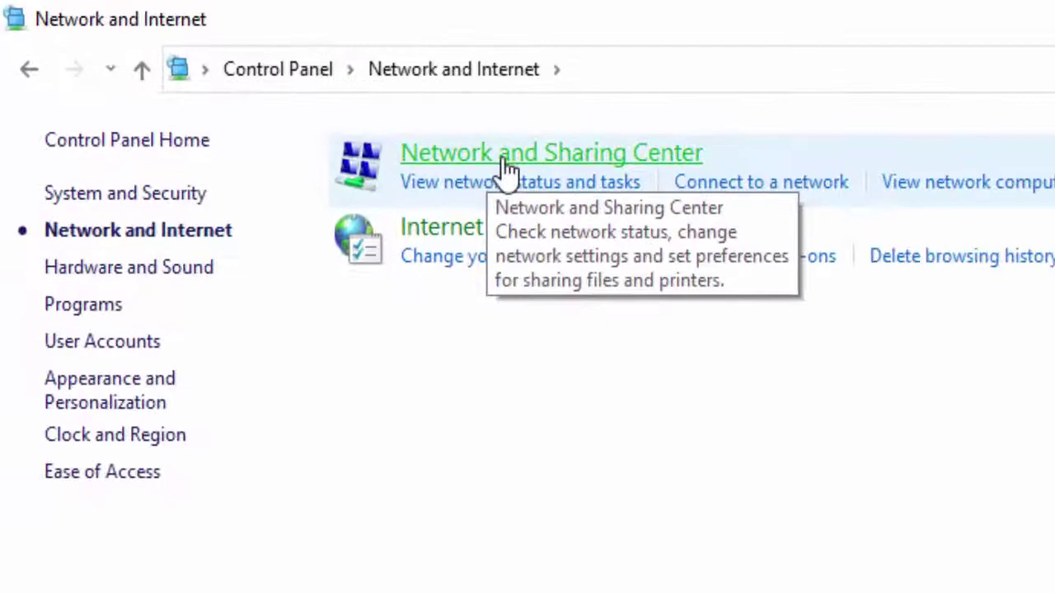
click(507, 169)
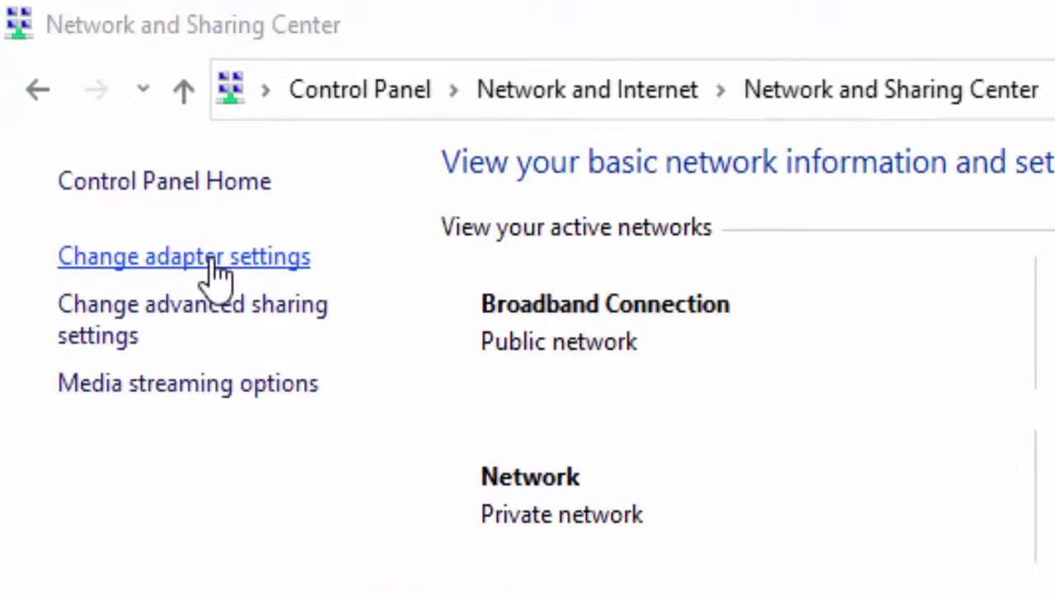
click(212, 259)
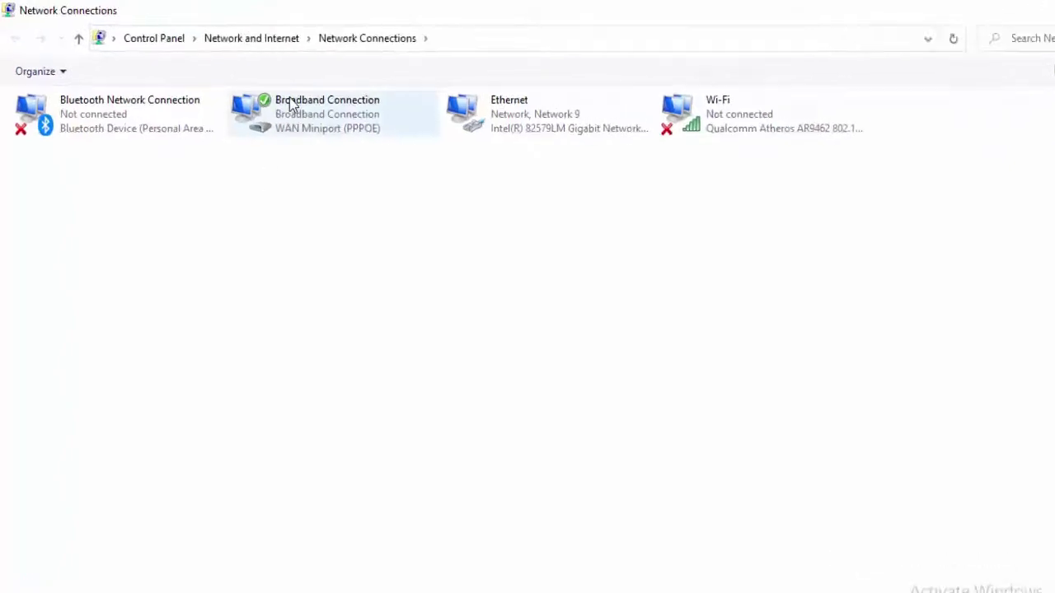
Open the Properties of Broadband Connection.
right_click(264, 92)
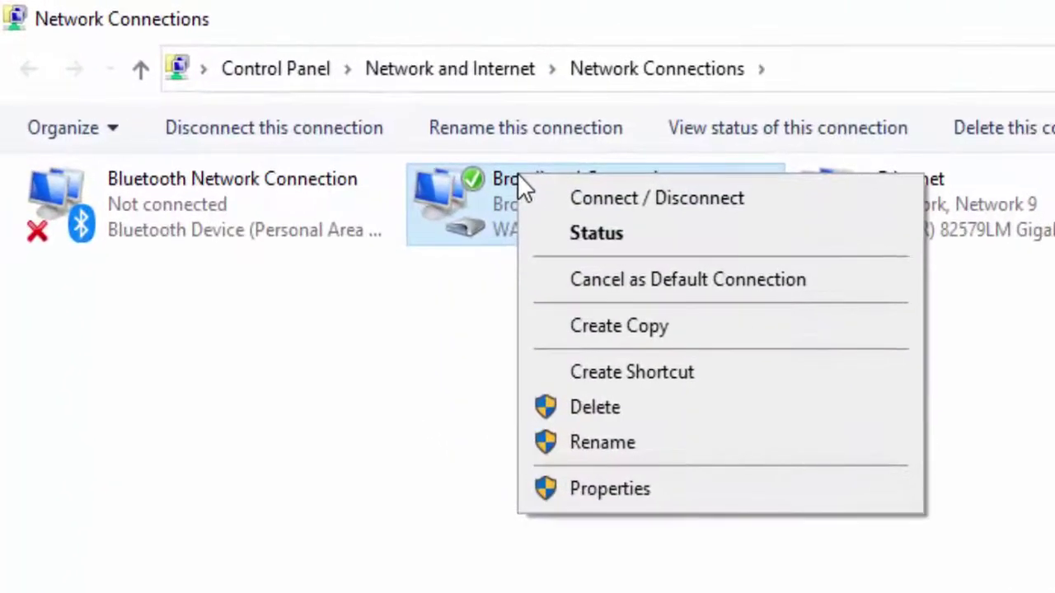
click(404, 363)
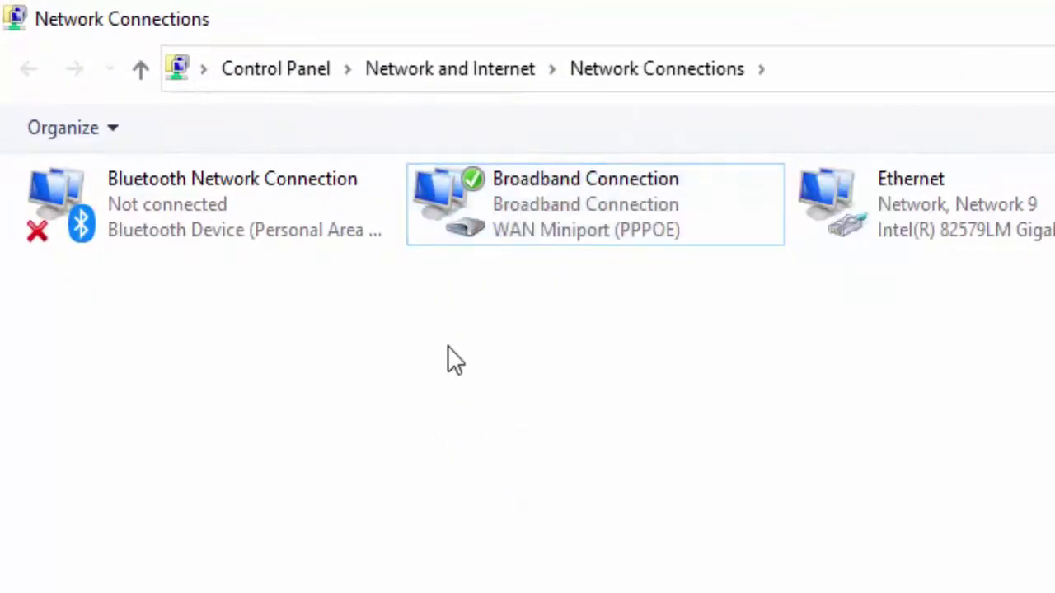
right_click(525, 206)
click(637, 518)
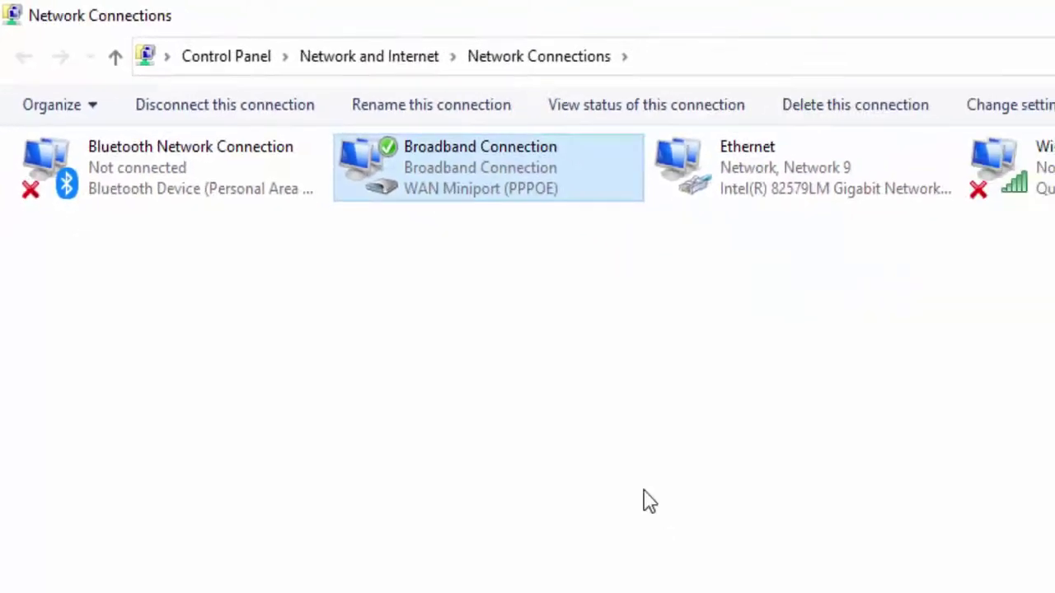
Give Broadband Connection's TCP/IPv4 preferred DNS 8.8.8.8 and alternate DNS 8.8.4.4, then save.
click(533, 151)
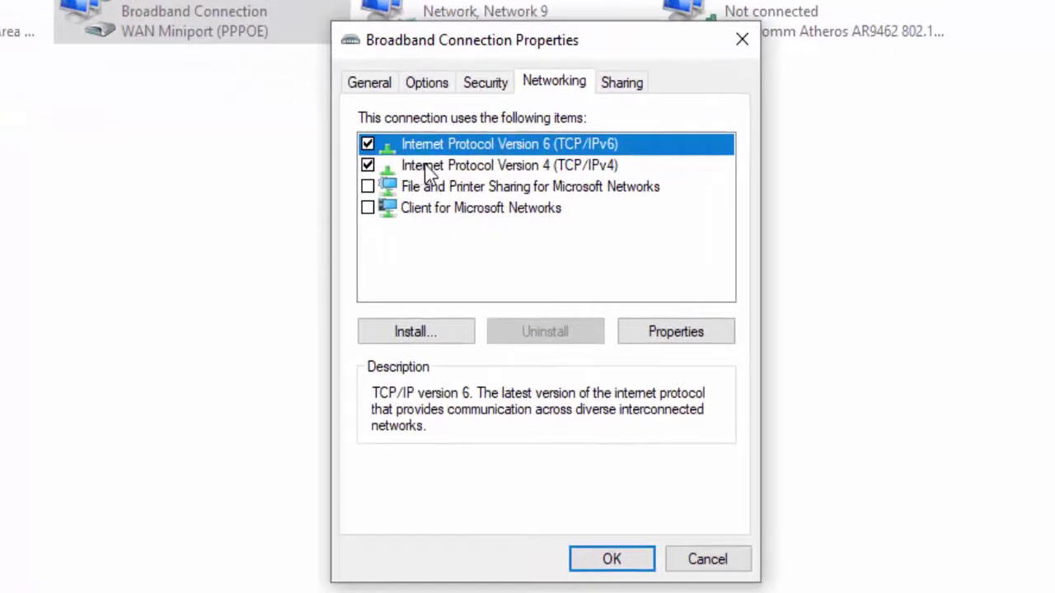
click(427, 166)
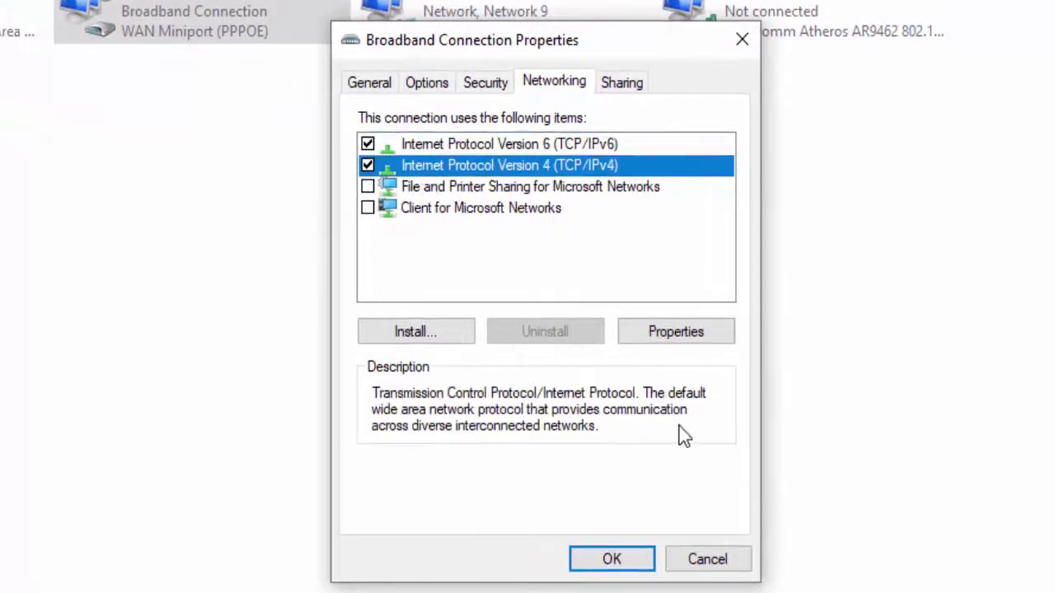
click(685, 339)
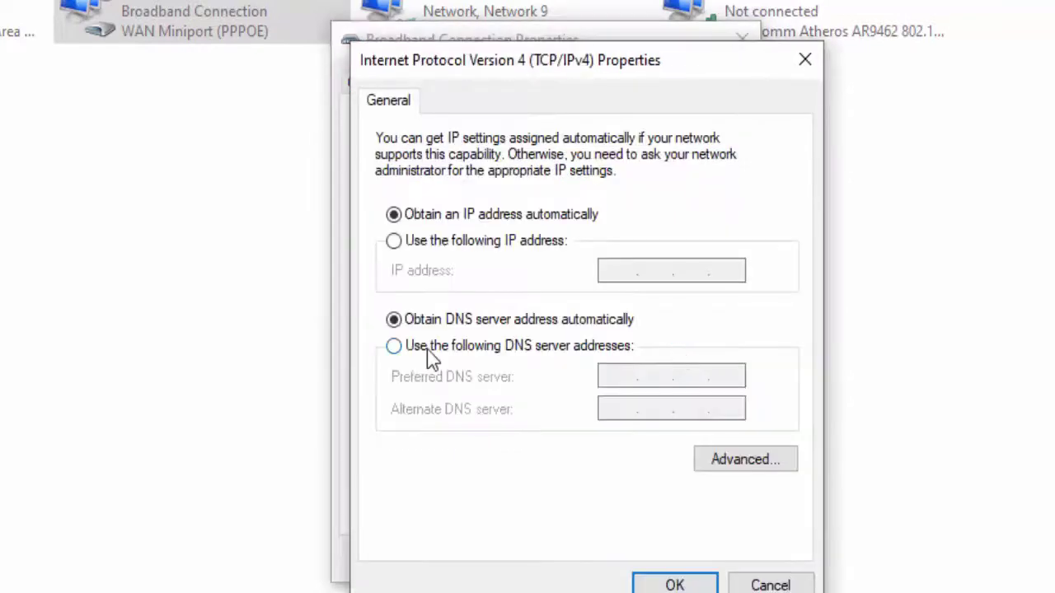
click(518, 352)
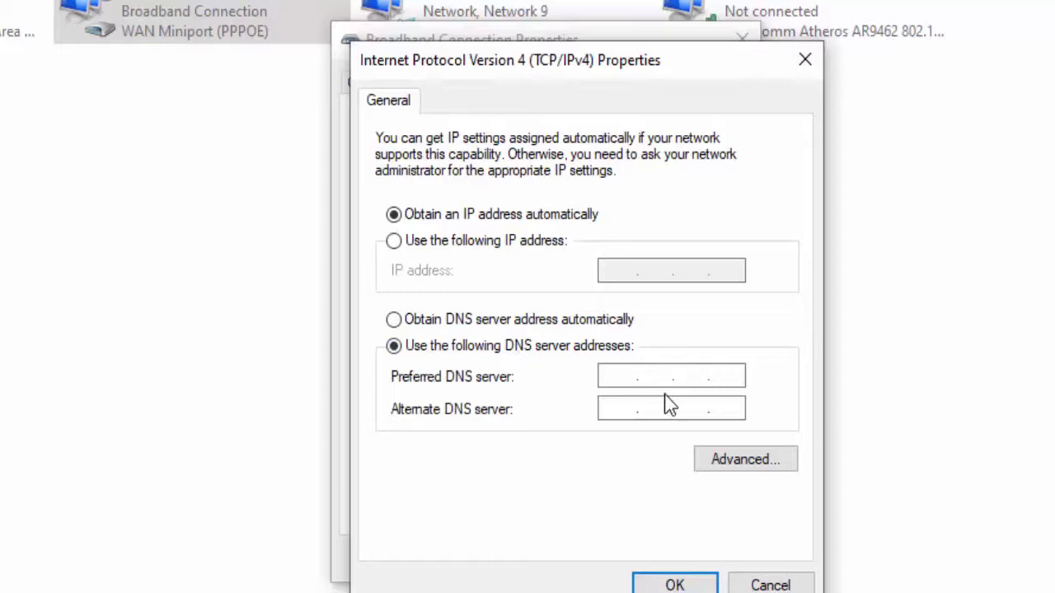
text(8.8.8.8)
click(619, 410)
text(8.8.4.4)
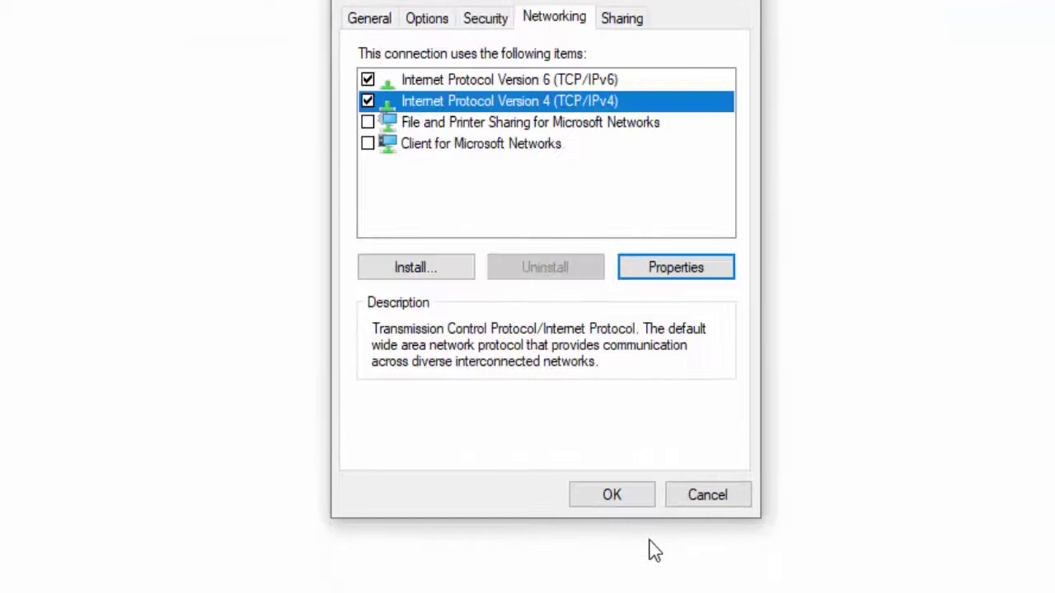
click(617, 503)
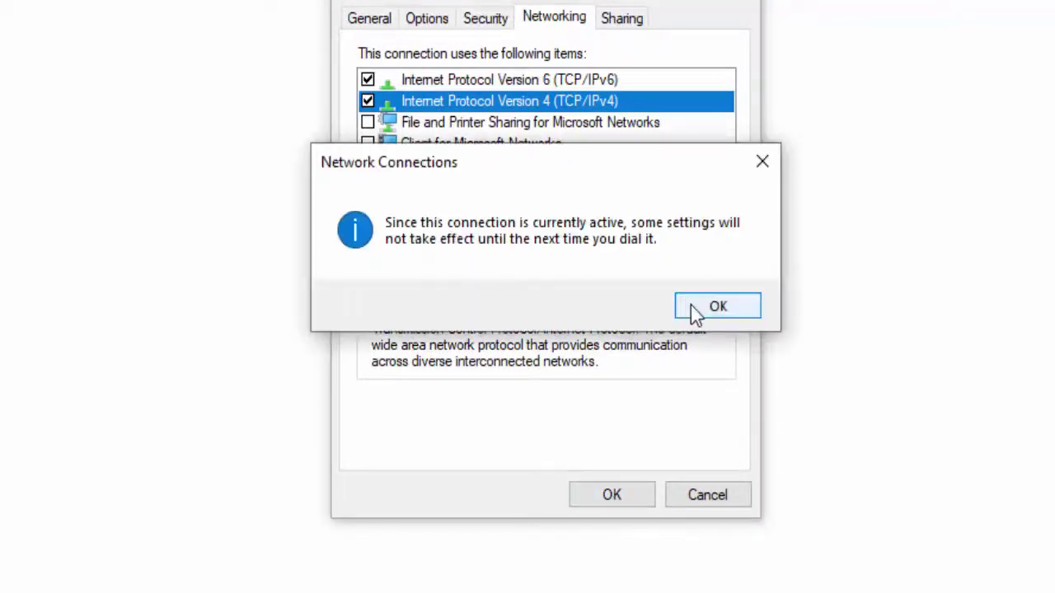
click(692, 305)
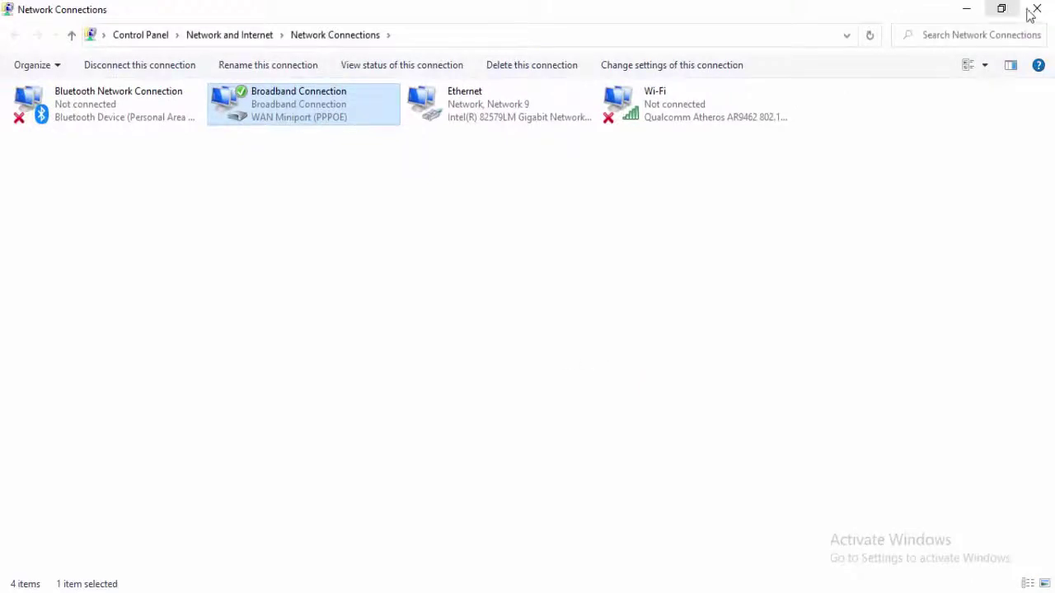